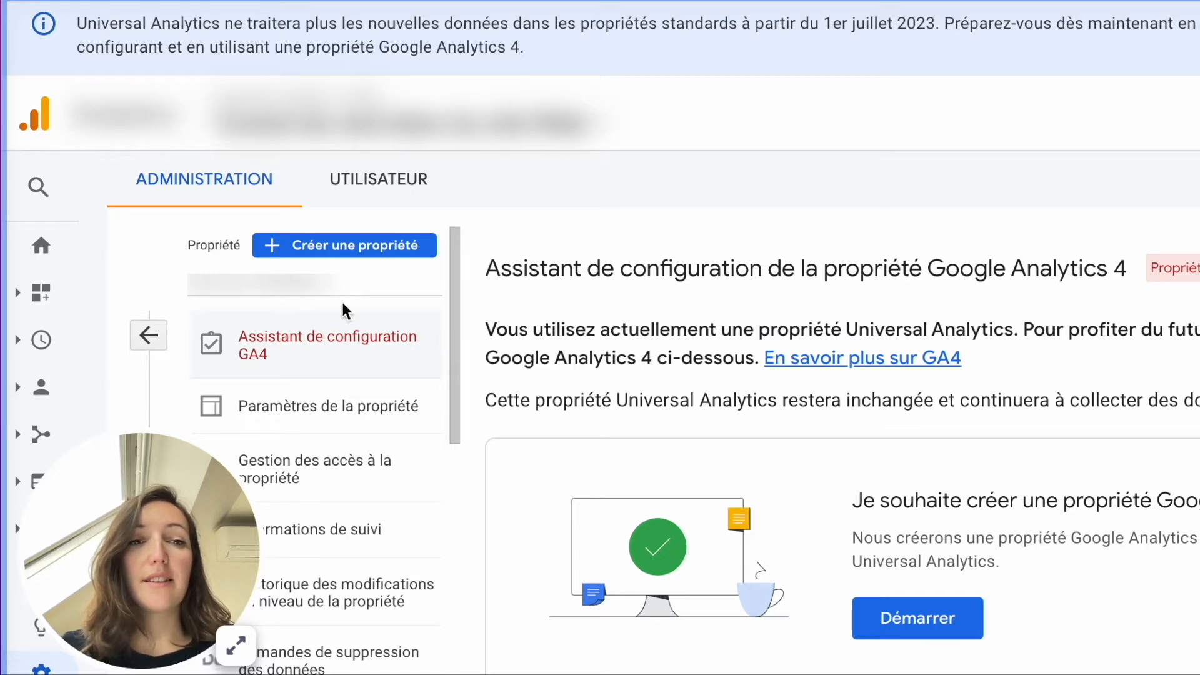
Open the GA4 setup assistant (Assistant de configuration GA4) from the Universal Analytics property's administration settings
{"action": "left_click_drag", "start_coordinate": [99, 482], "coordinate": [225, 438]}
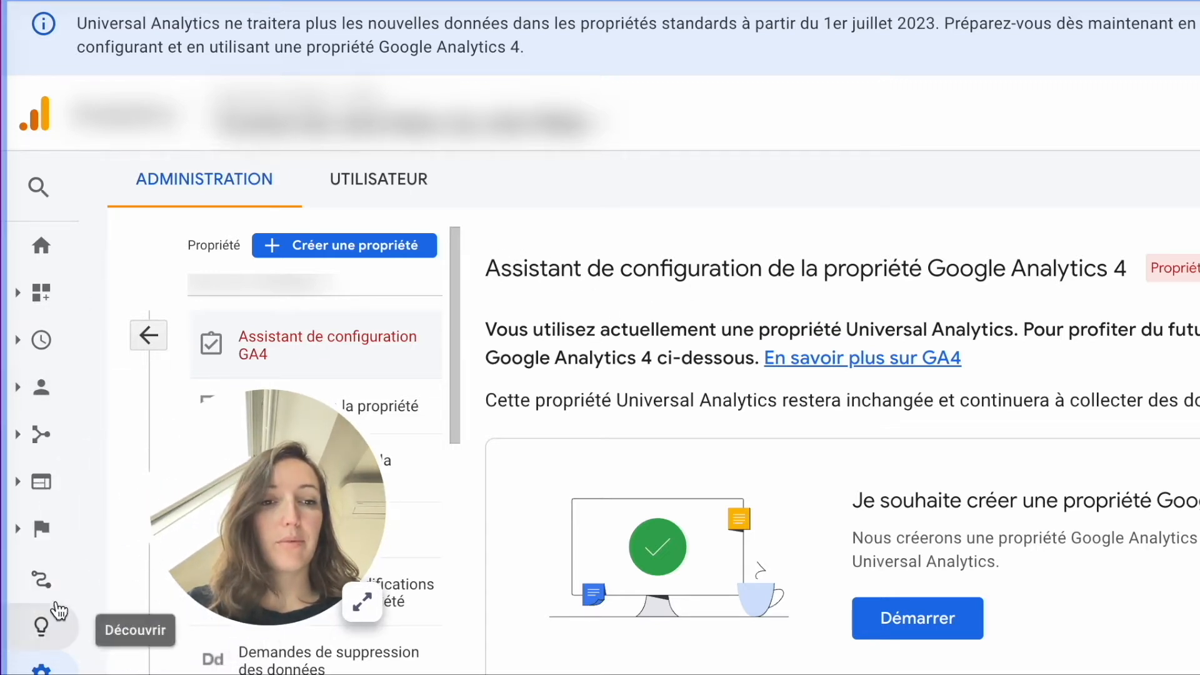
{"action": "left_click", "coordinate": [40, 667]}
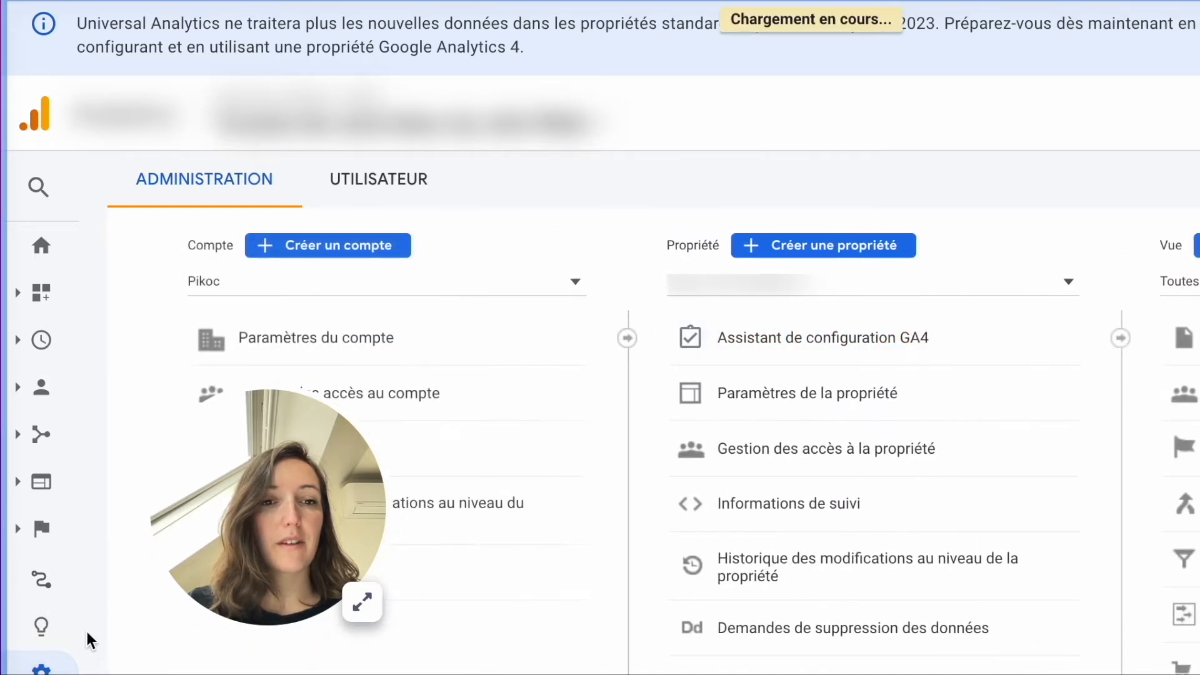
{"action": "left_click_drag", "start_coordinate": [348, 476], "coordinate": [319, 470]}
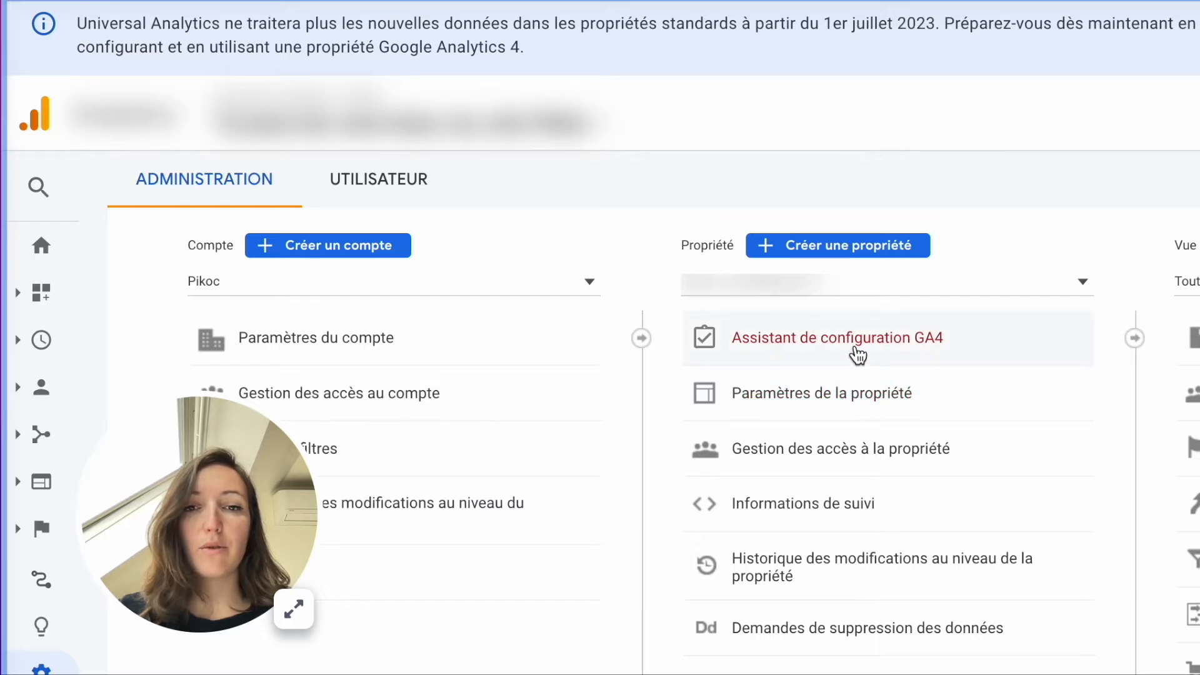
{"action": "left_click", "coordinate": [828, 359]}
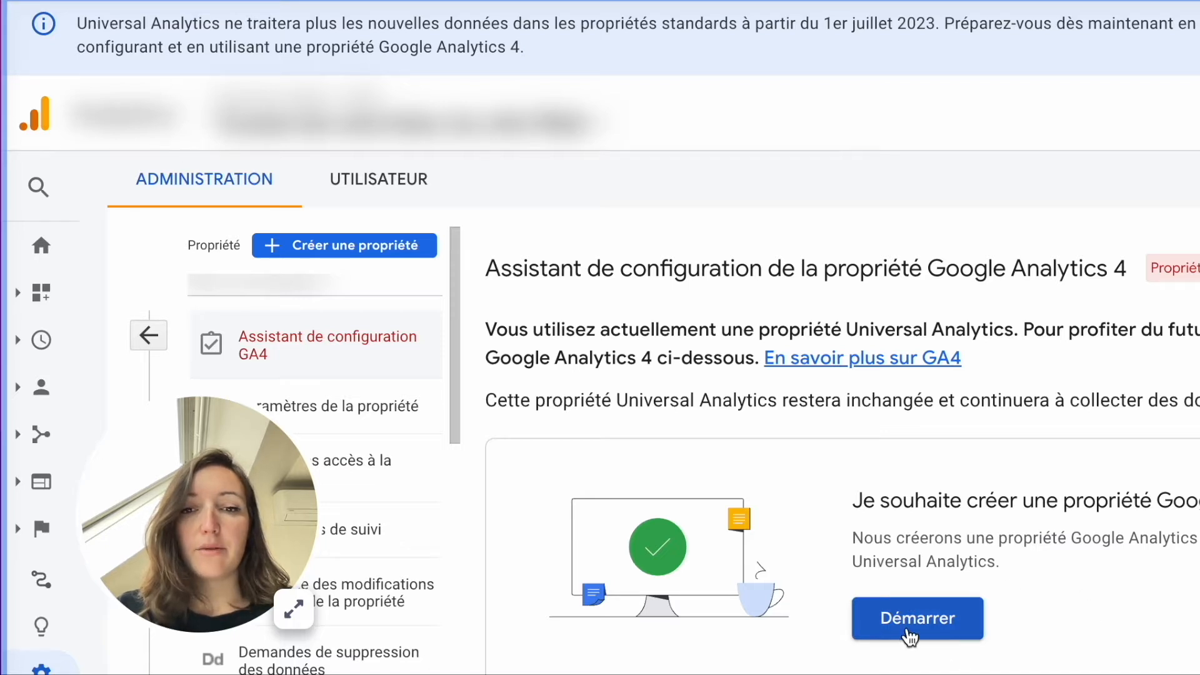
Create a new Google Analytics 4 property with the assistant, leaving data collection through existing tags unchecked
{"action": "scroll", "coordinate": [910, 636], "scroll_direction": "down", "scroll_amount": 1}
{"action": "scroll", "coordinate": [945, 589], "scroll_direction": "up", "scroll_amount": 1}
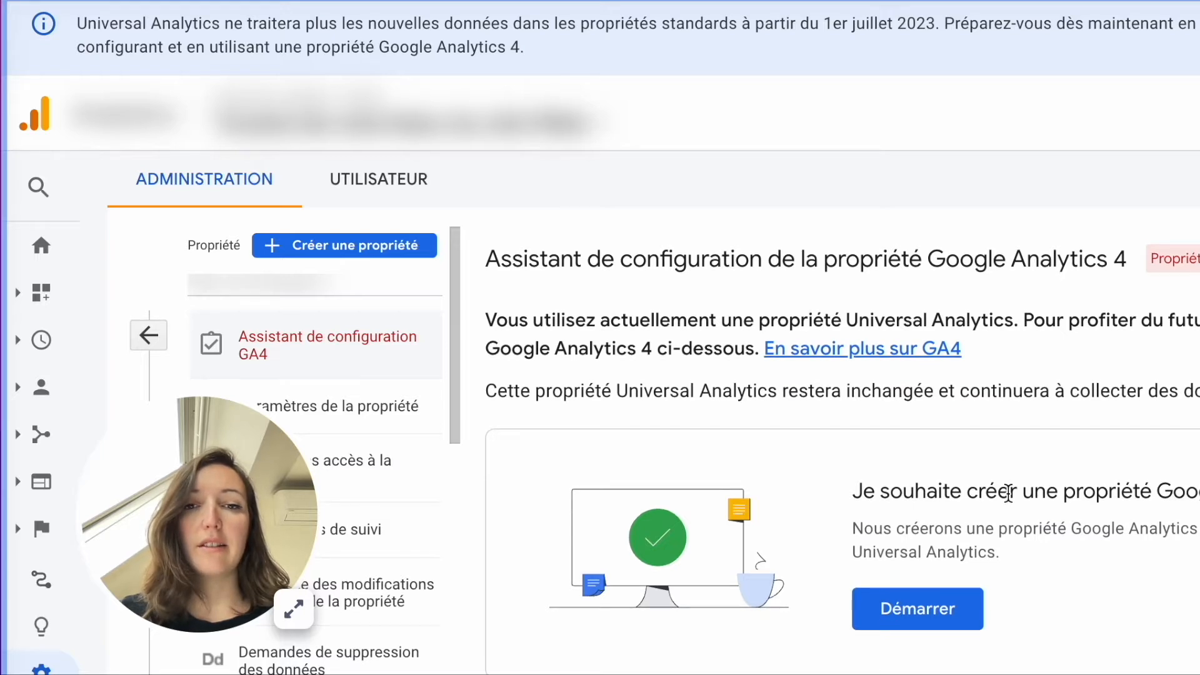
{"action": "scroll", "coordinate": [1001, 566], "scroll_direction": "down", "scroll_amount": 1}
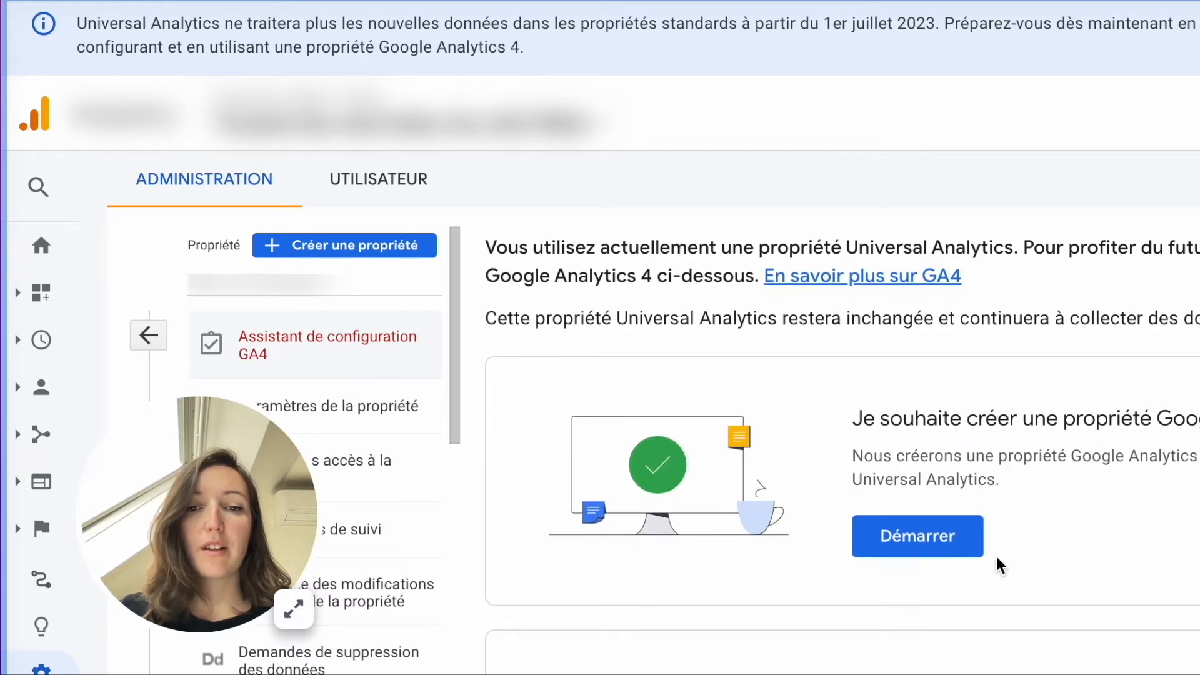
{"action": "left_click", "coordinate": [927, 546]}
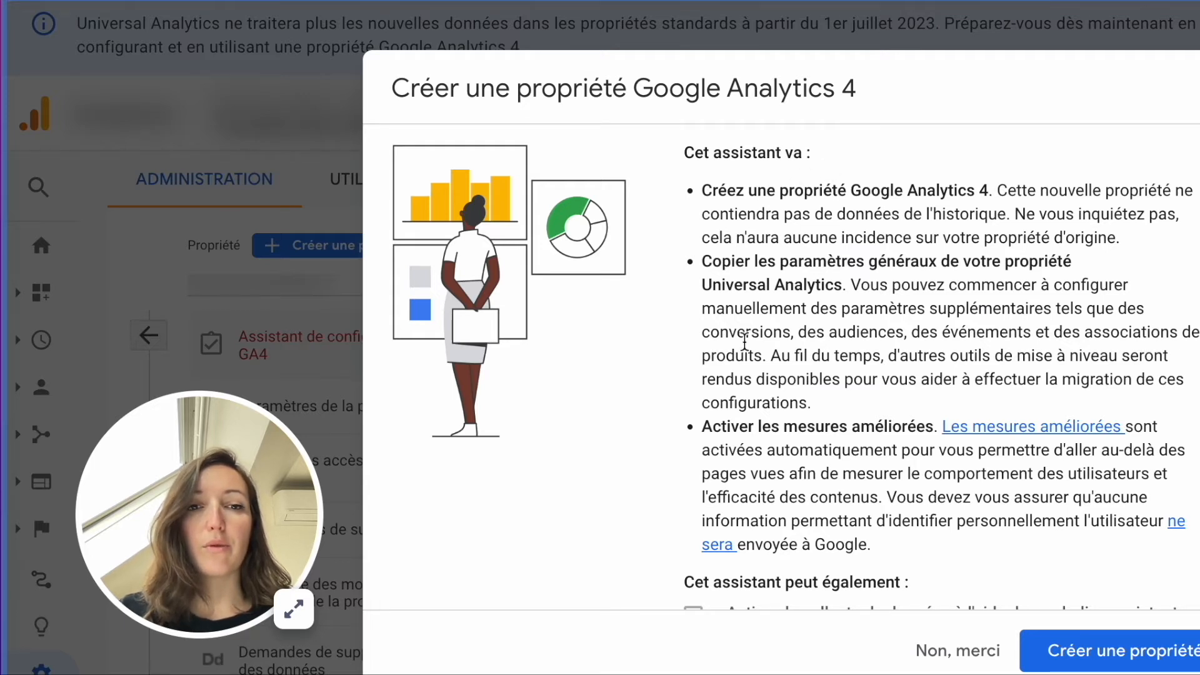
{"action": "scroll", "coordinate": [748, 348], "scroll_direction": "down", "scroll_amount": 1}
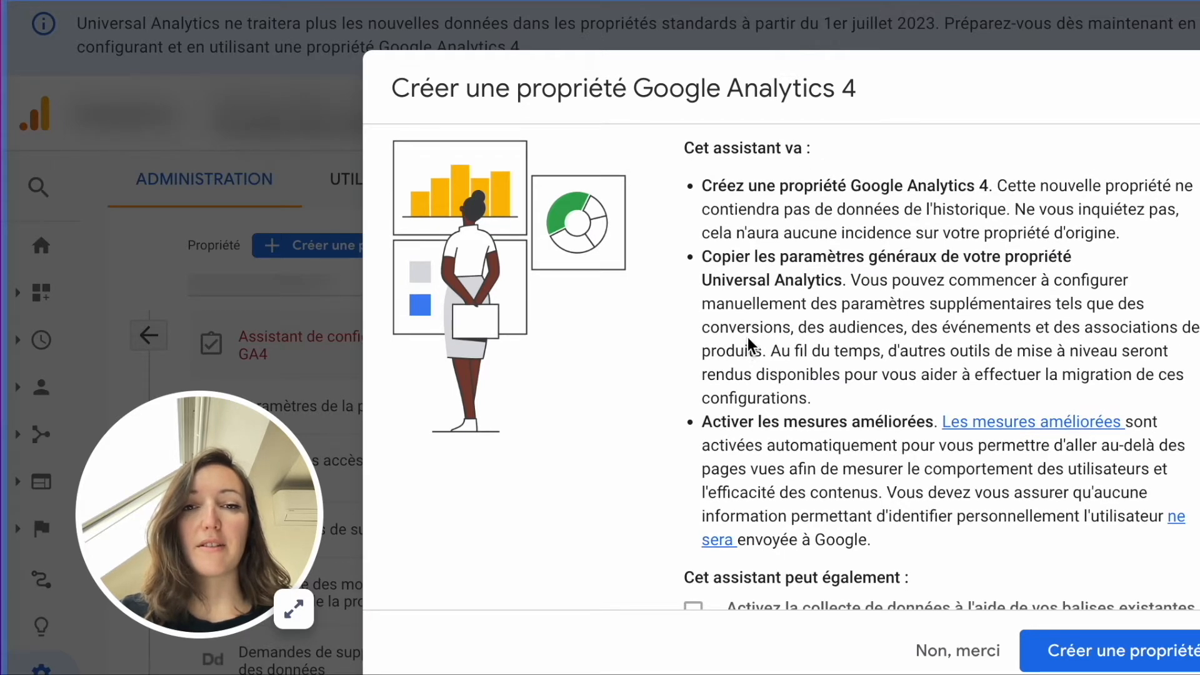
{"action": "scroll", "coordinate": [760, 341], "scroll_direction": "down", "scroll_amount": 1}
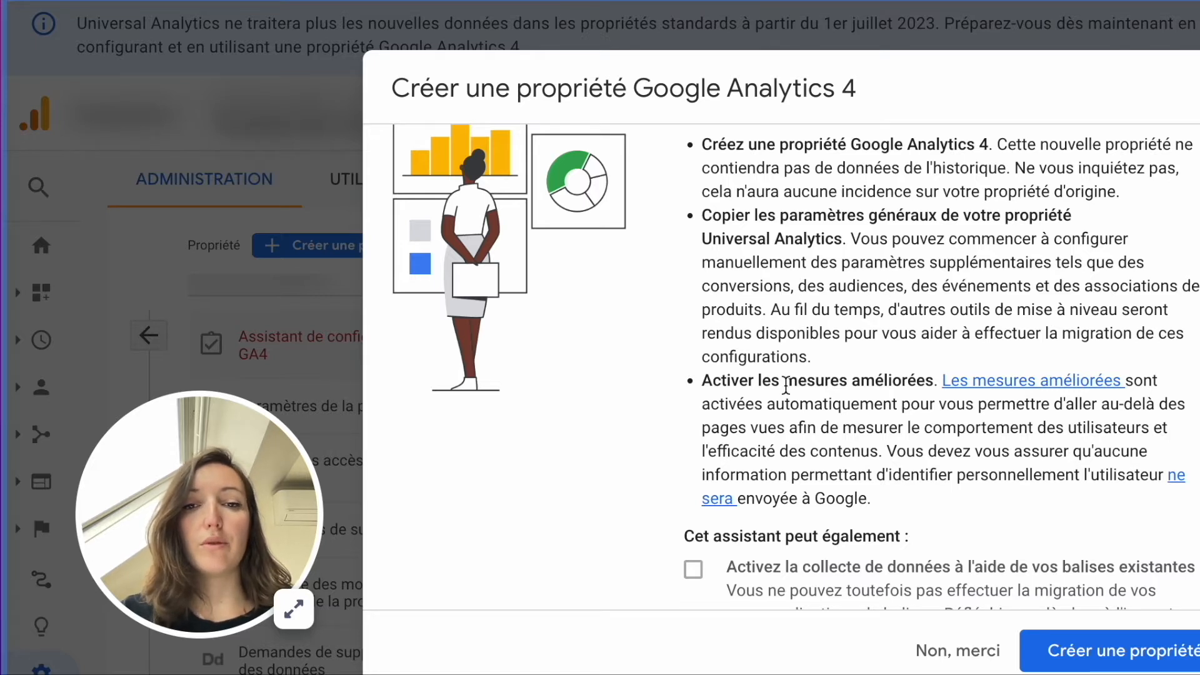
{"action": "scroll", "coordinate": [797, 400], "scroll_direction": "down", "scroll_amount": 3}
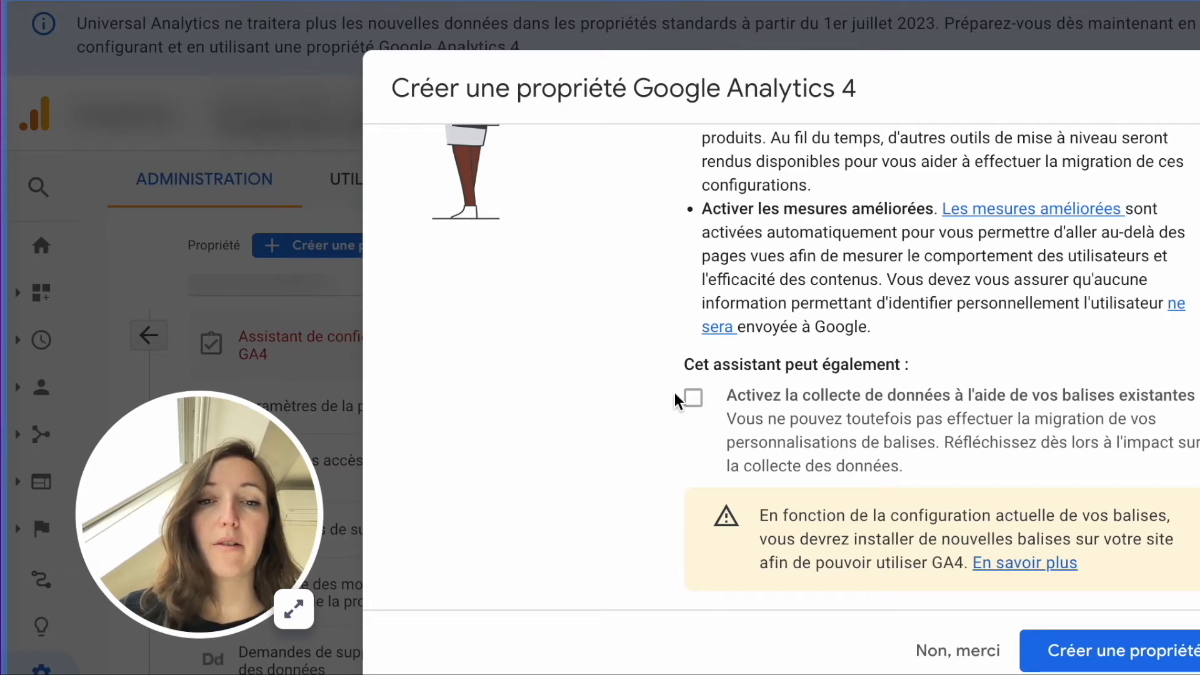
{"action": "left_click", "coordinate": [1152, 655]}
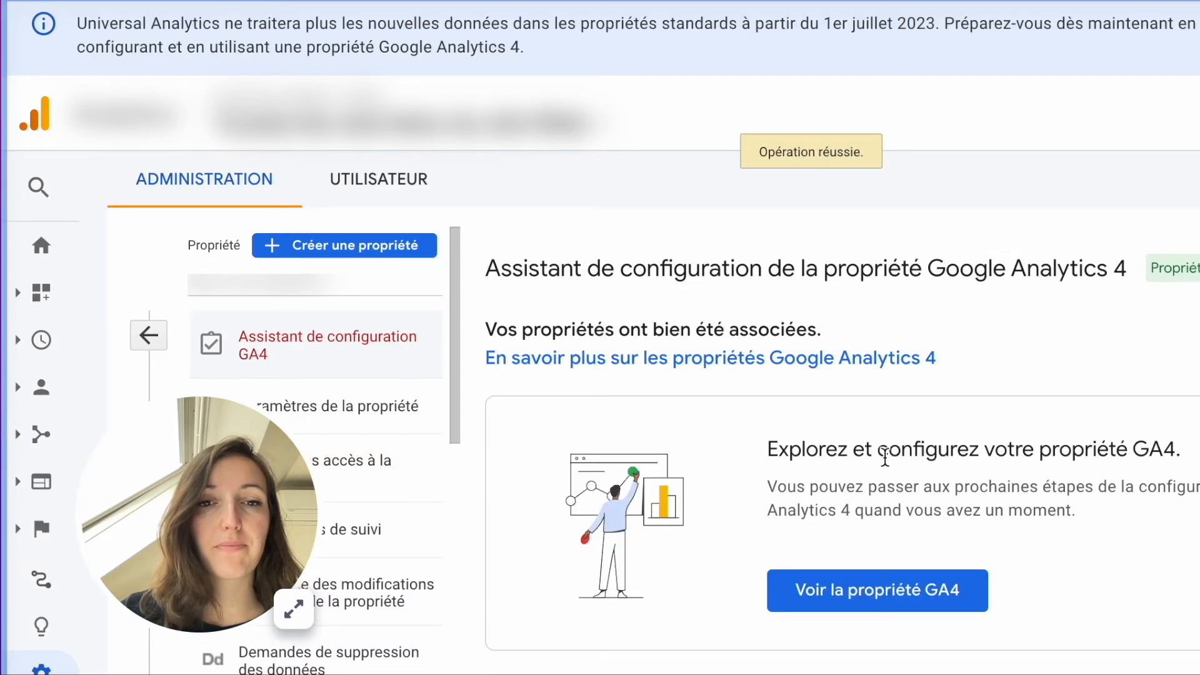
Open the newly linked GA4 property from the setup assistant
{"action": "scroll", "coordinate": [890, 446], "scroll_direction": "down", "scroll_amount": 1}
{"action": "scroll", "coordinate": [890, 446], "scroll_direction": "down", "scroll_amount": 1}
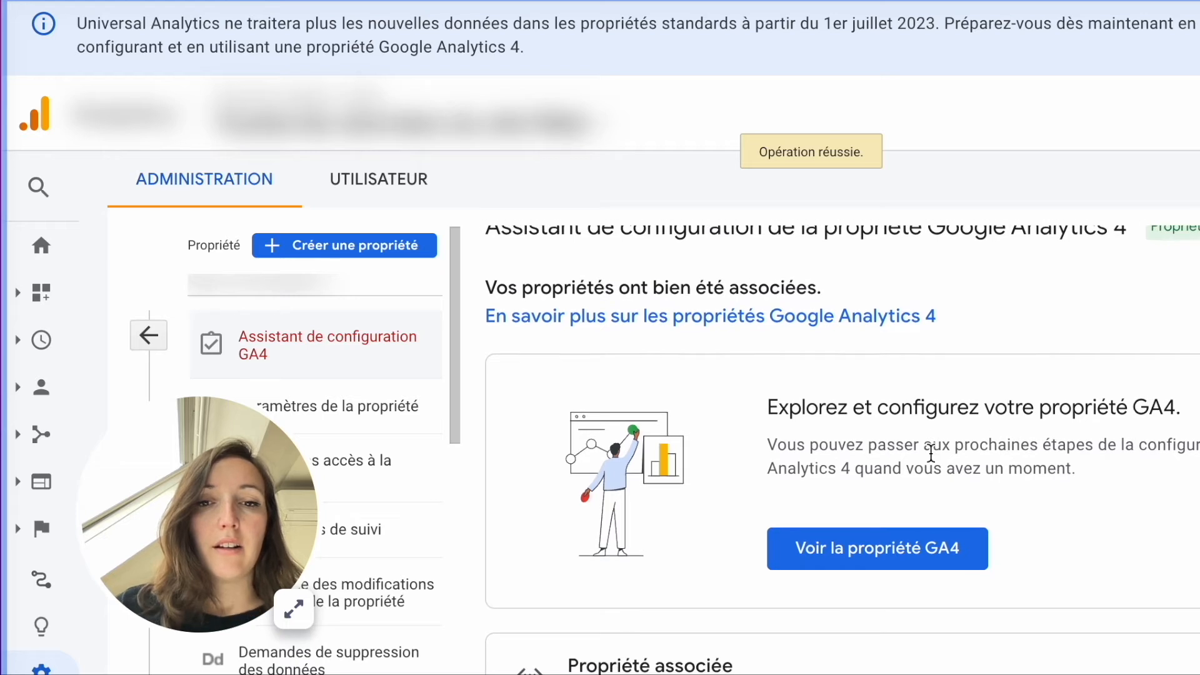
{"action": "scroll", "coordinate": [931, 453], "scroll_direction": "up", "scroll_amount": 2}
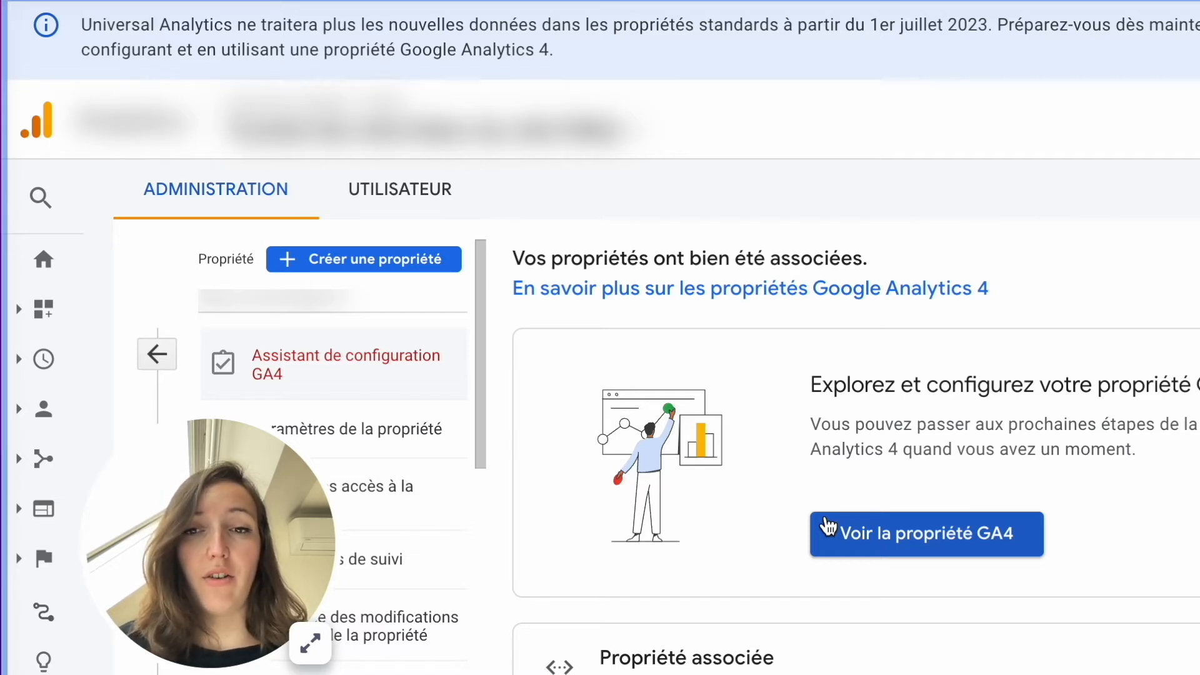
{"action": "left_click", "coordinate": [829, 528]}
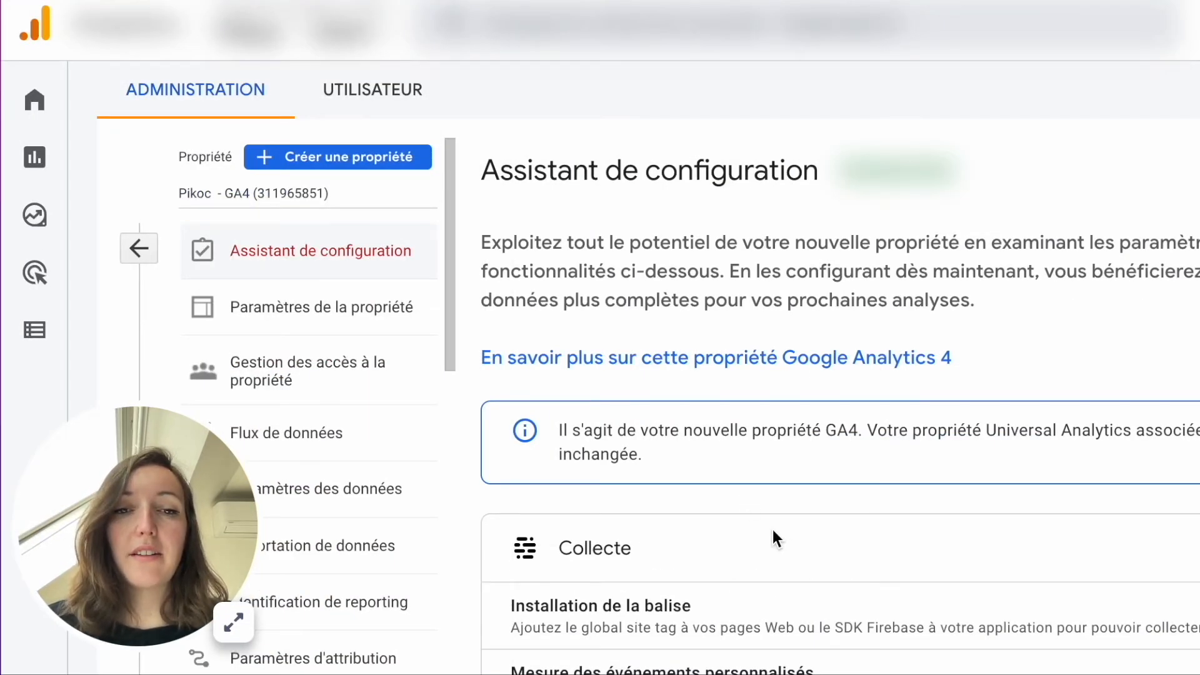
Review the Collecte settings of the GA4 property and open its web data stream details
{"action": "scroll", "coordinate": [775, 530], "scroll_direction": "down", "scroll_amount": 1}
{"action": "scroll", "coordinate": [888, 554], "scroll_direction": "down", "scroll_amount": 3}
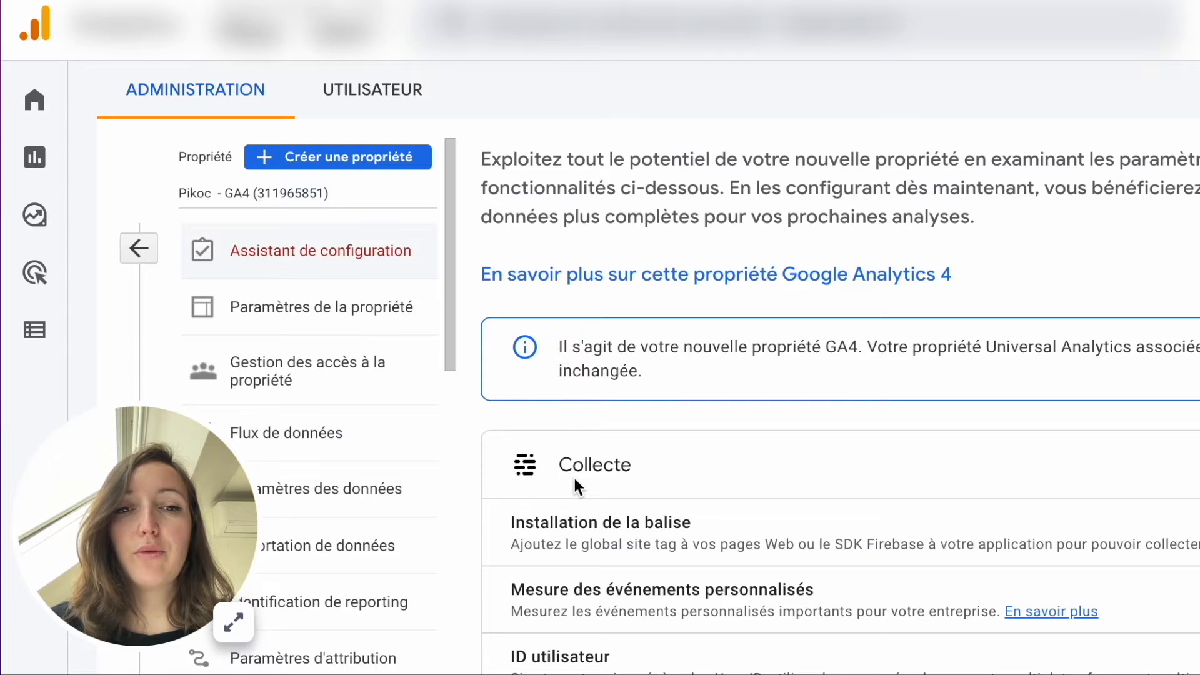
{"action": "scroll", "coordinate": [608, 475], "scroll_direction": "down", "scroll_amount": 1}
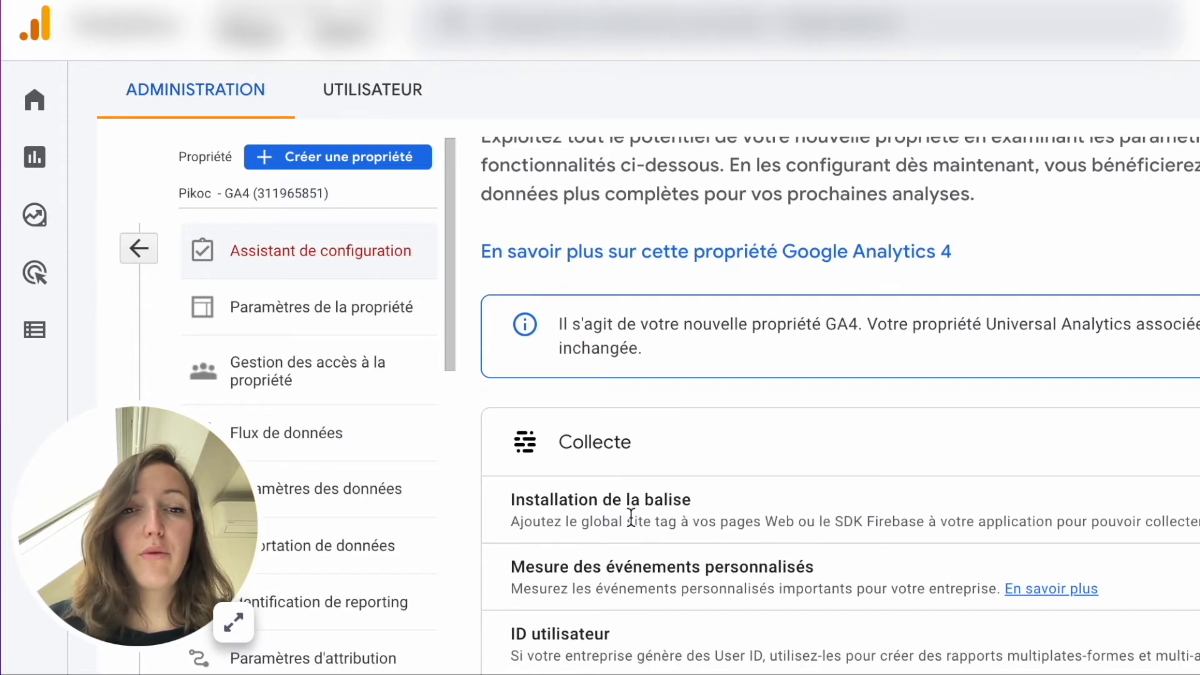
{"action": "scroll", "coordinate": [531, 492], "scroll_direction": "down", "scroll_amount": 2}
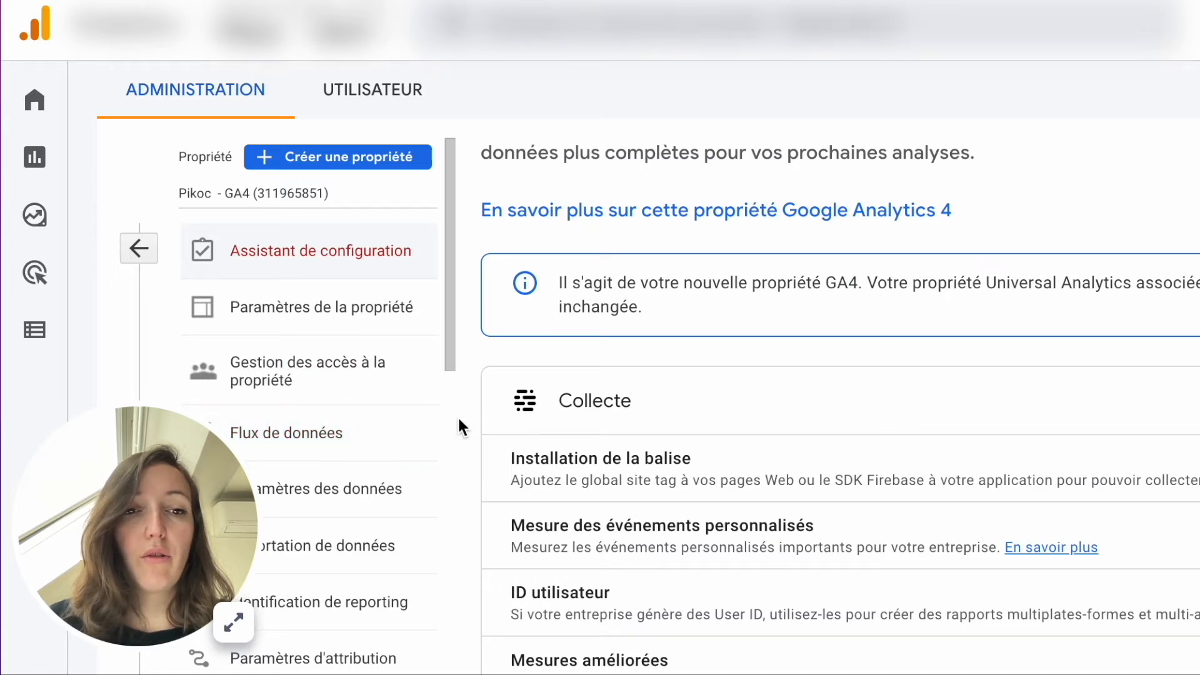
{"action": "left_click", "coordinate": [286, 433]}
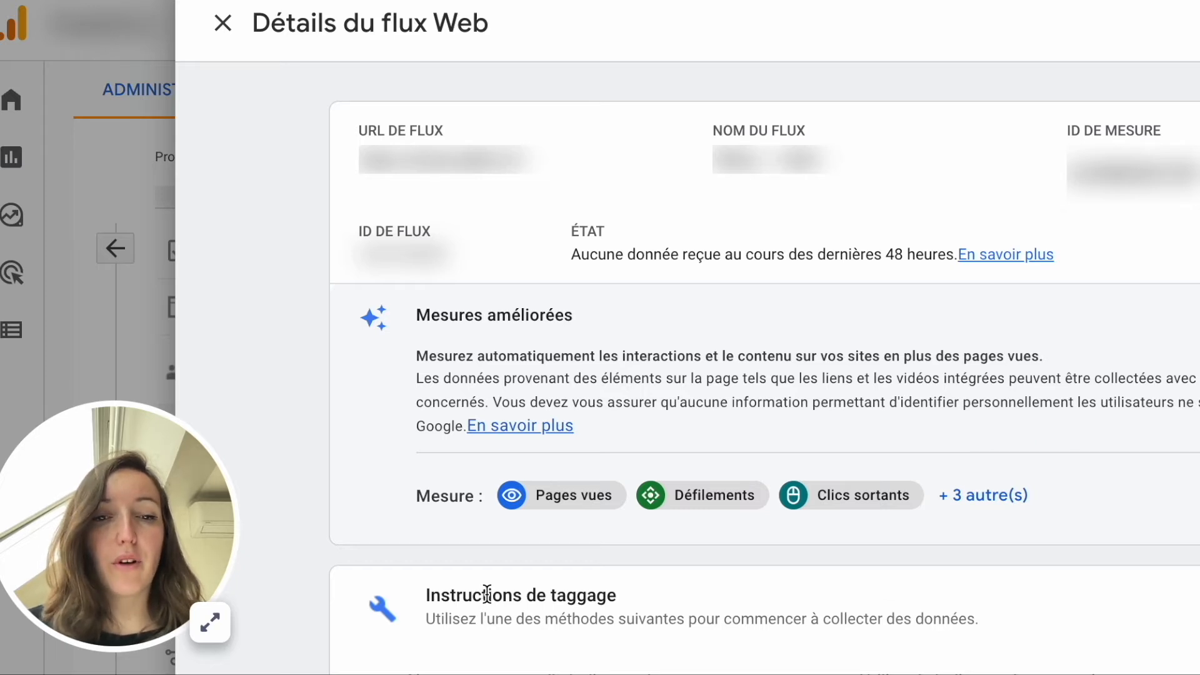
Expand the Global site tag (gtag.js) instructions for adding a new on-page tag to the web stream
{"action": "scroll", "coordinate": [562, 582], "scroll_direction": "down", "scroll_amount": 5}
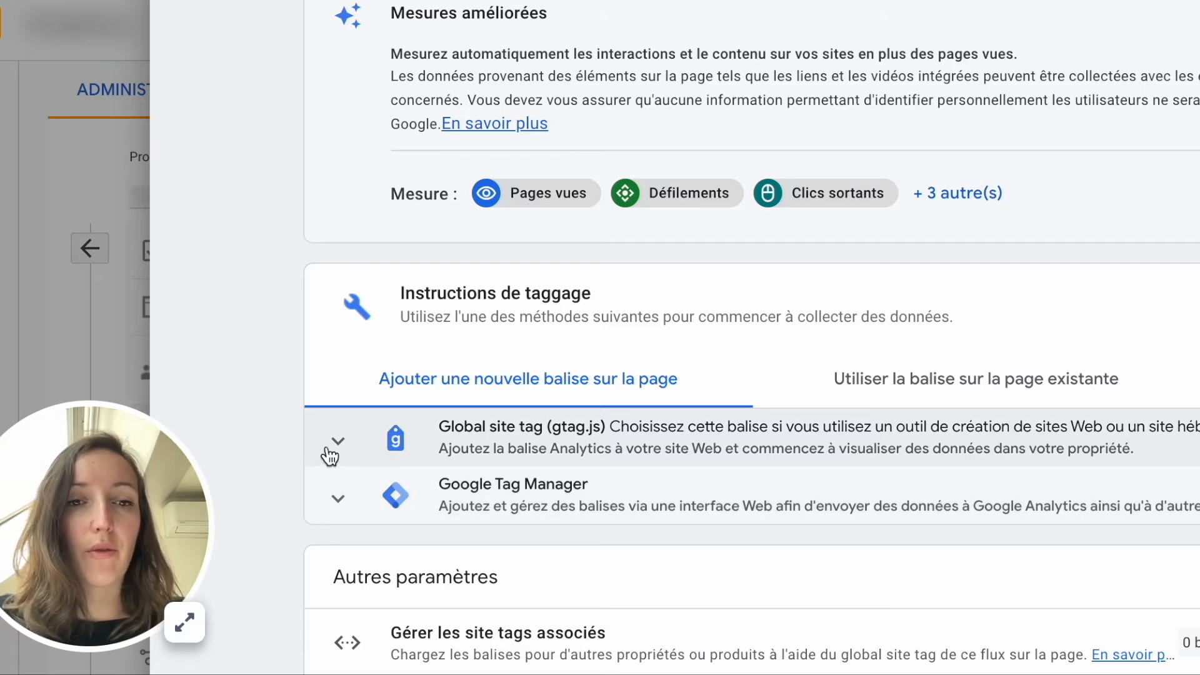
{"action": "left_click", "coordinate": [336, 444]}
{"action": "scroll", "coordinate": [470, 475], "scroll_direction": "down", "scroll_amount": 4}
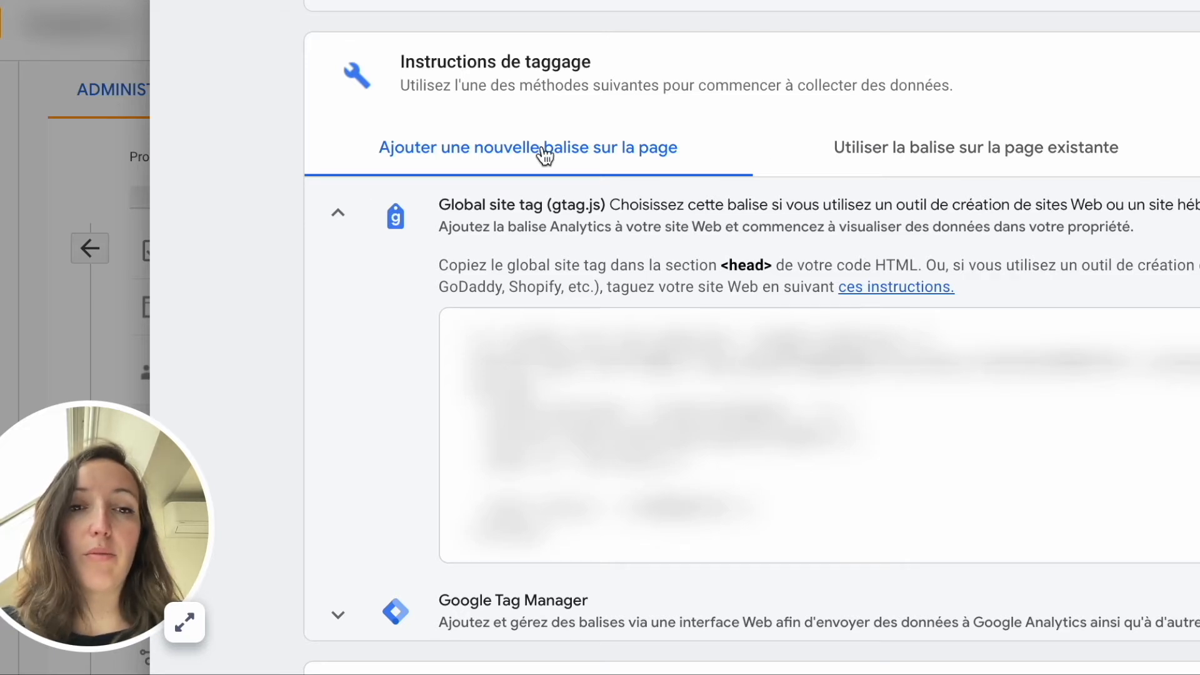
Collapse the Global site tag instructions and examine the Google Tag Manager method for adding a new tag
{"action": "left_click", "coordinate": [335, 222]}
{"action": "left_click", "coordinate": [431, 449]}
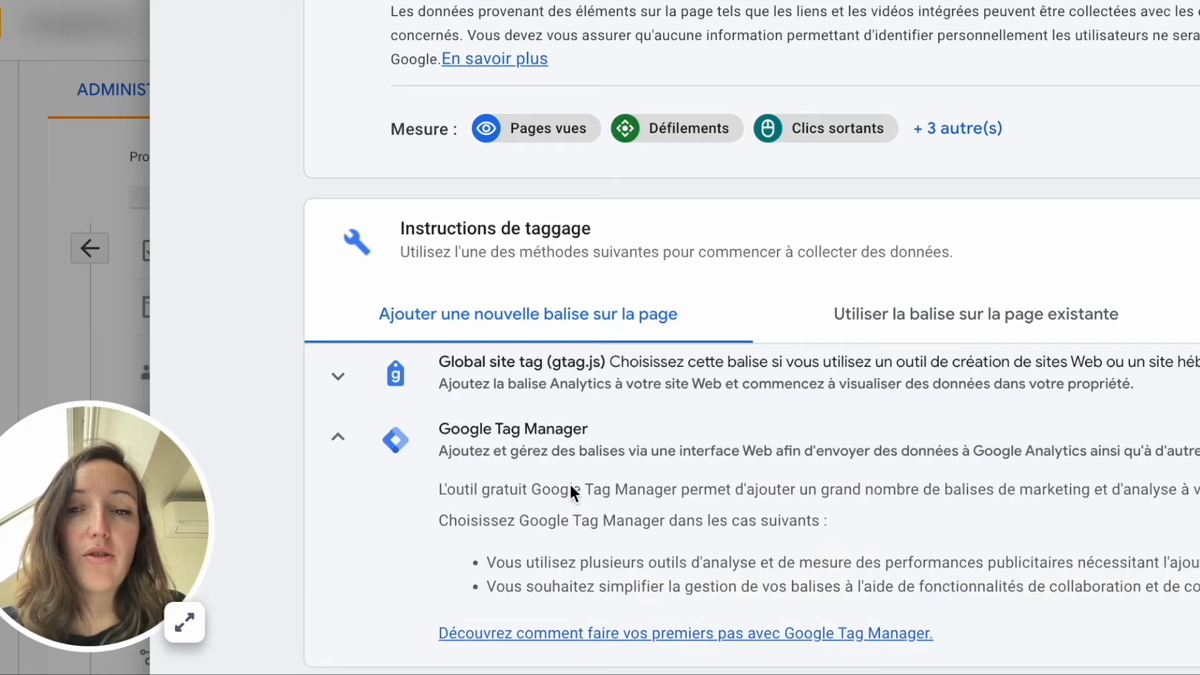
{"action": "scroll", "coordinate": [516, 291], "scroll_direction": "down", "scroll_amount": 3}
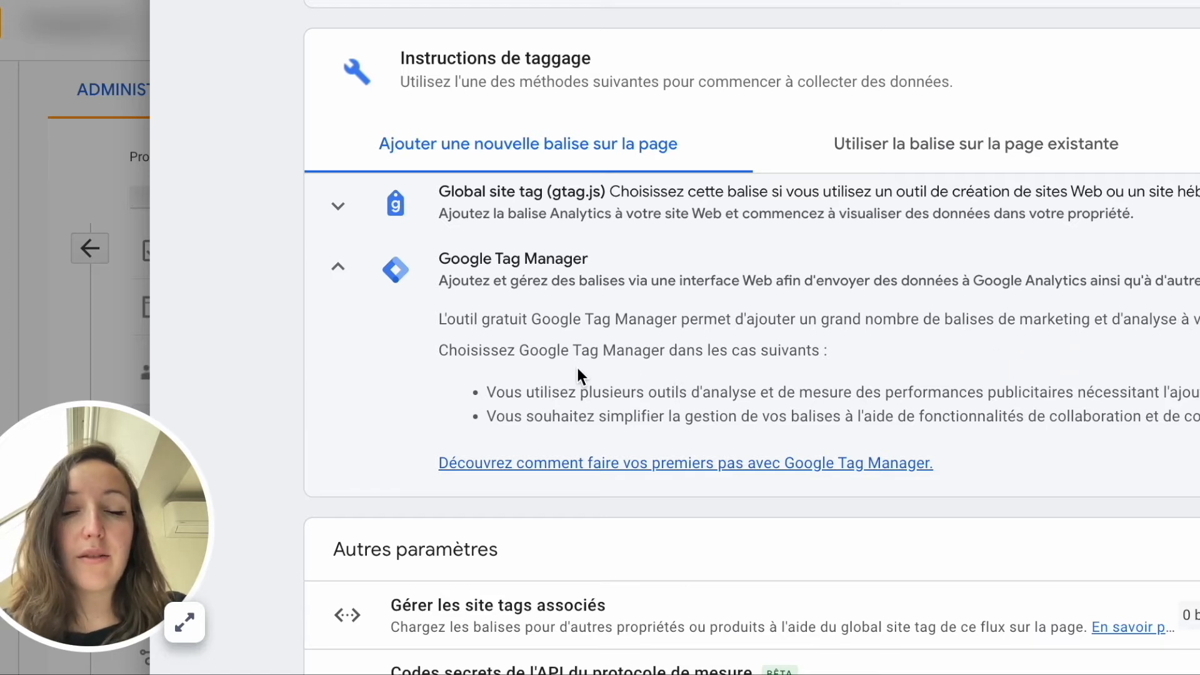
{"action": "scroll", "coordinate": [580, 367], "scroll_direction": "up", "scroll_amount": 1}
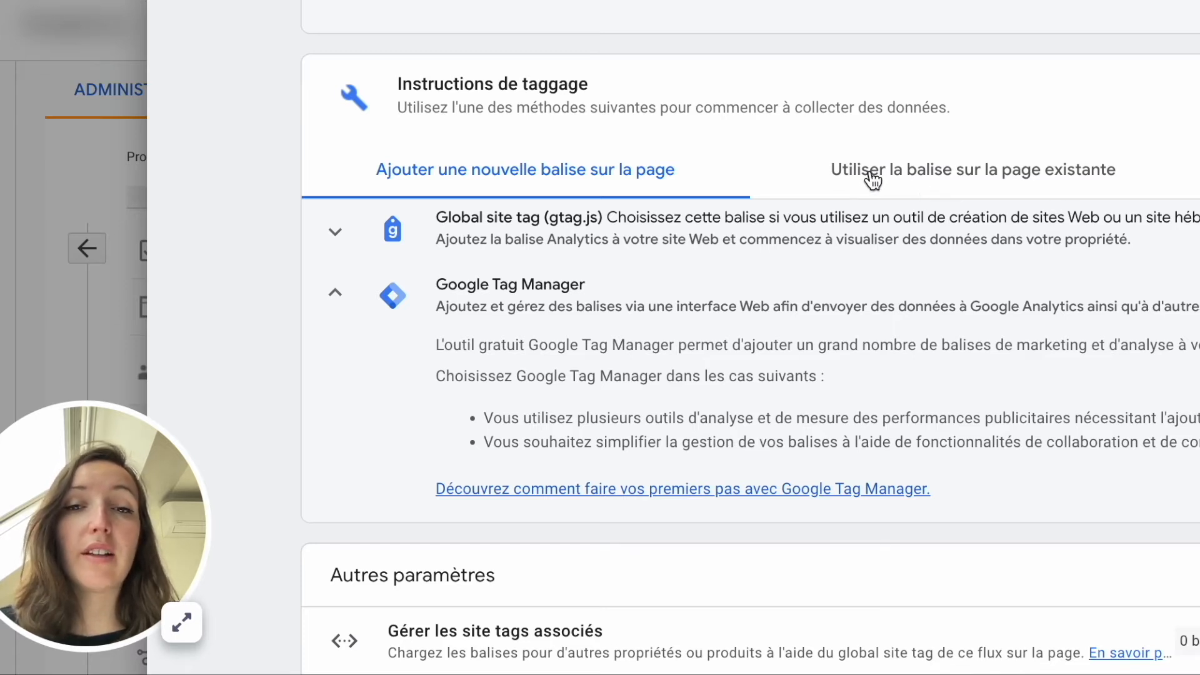
Examine the Google Analytics instructions for using the existing on-page tag with the web stream
{"action": "left_click", "coordinate": [953, 177]}
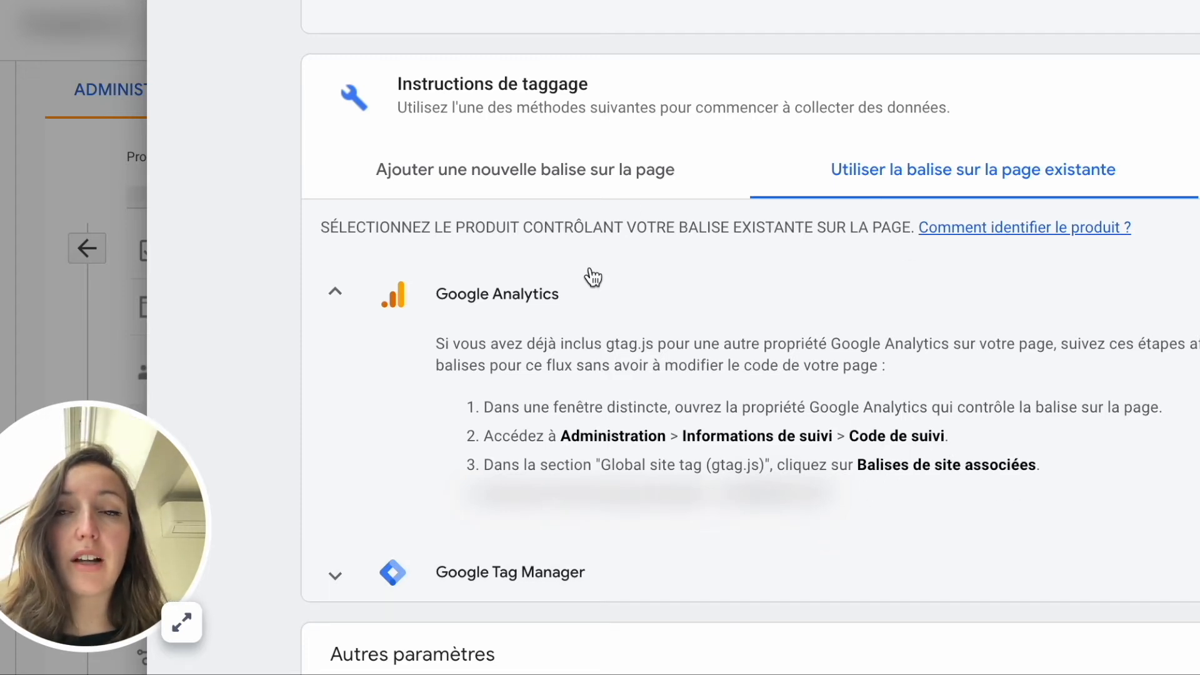
{"action": "scroll", "coordinate": [457, 288], "scroll_direction": "up", "scroll_amount": 5}
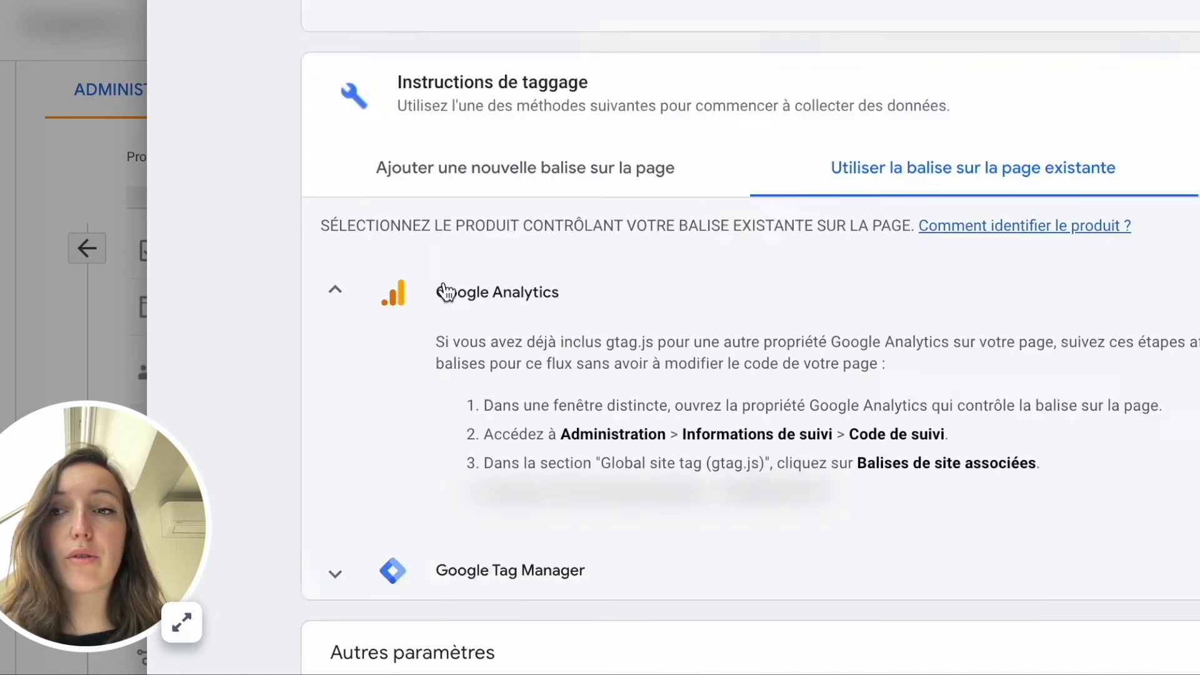
{"action": "scroll", "coordinate": [1031, 369], "scroll_direction": "down", "scroll_amount": 6}
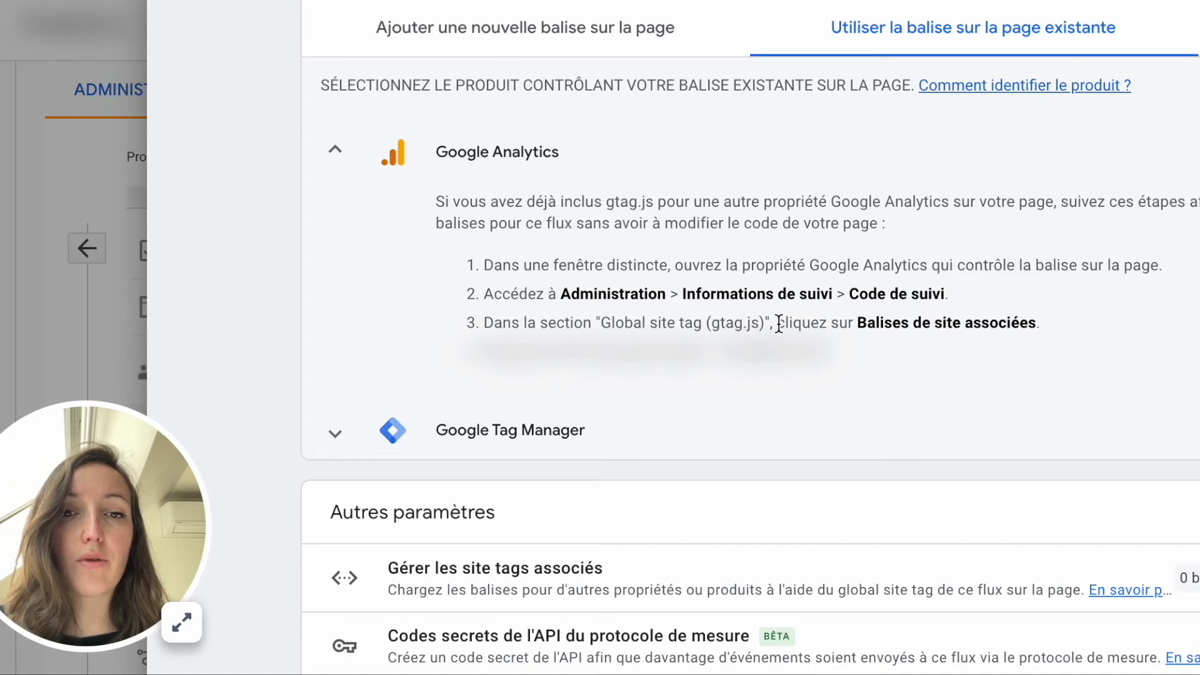
{"action": "scroll", "coordinate": [1039, 450], "scroll_direction": "up", "scroll_amount": 2}
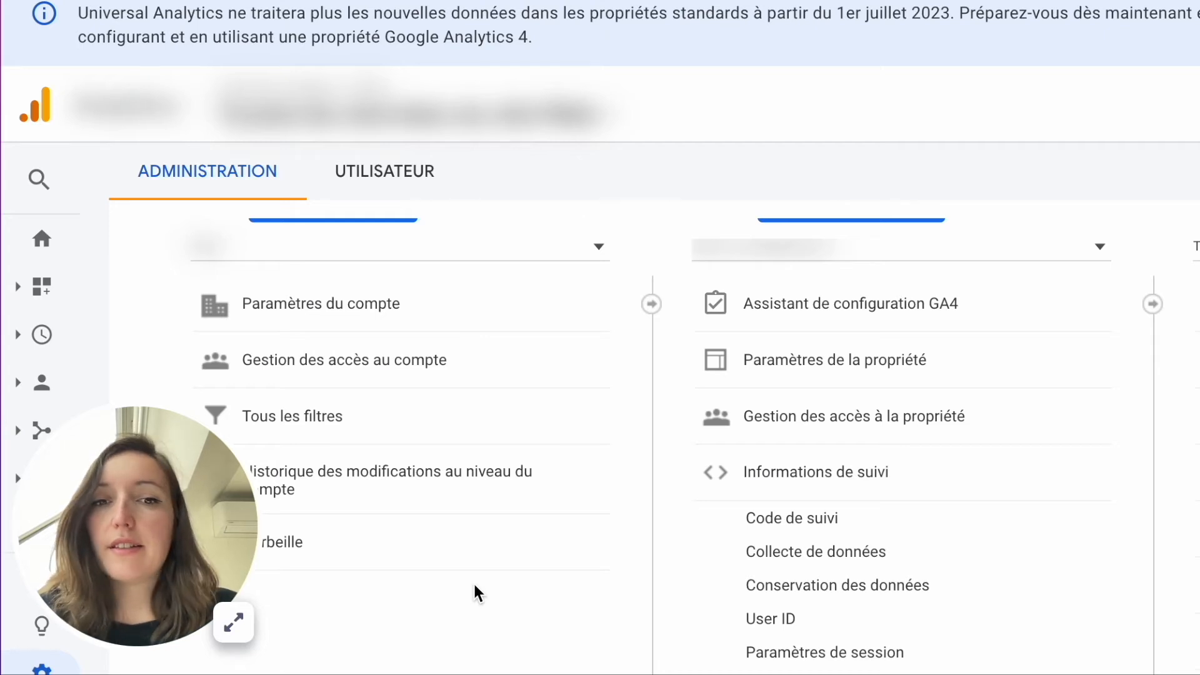
Open the Universal Analytics property's tracking code page and locate its associated site tags (Site tags associés) section
{"action": "scroll", "coordinate": [885, 372], "scroll_direction": "up", "scroll_amount": 1}
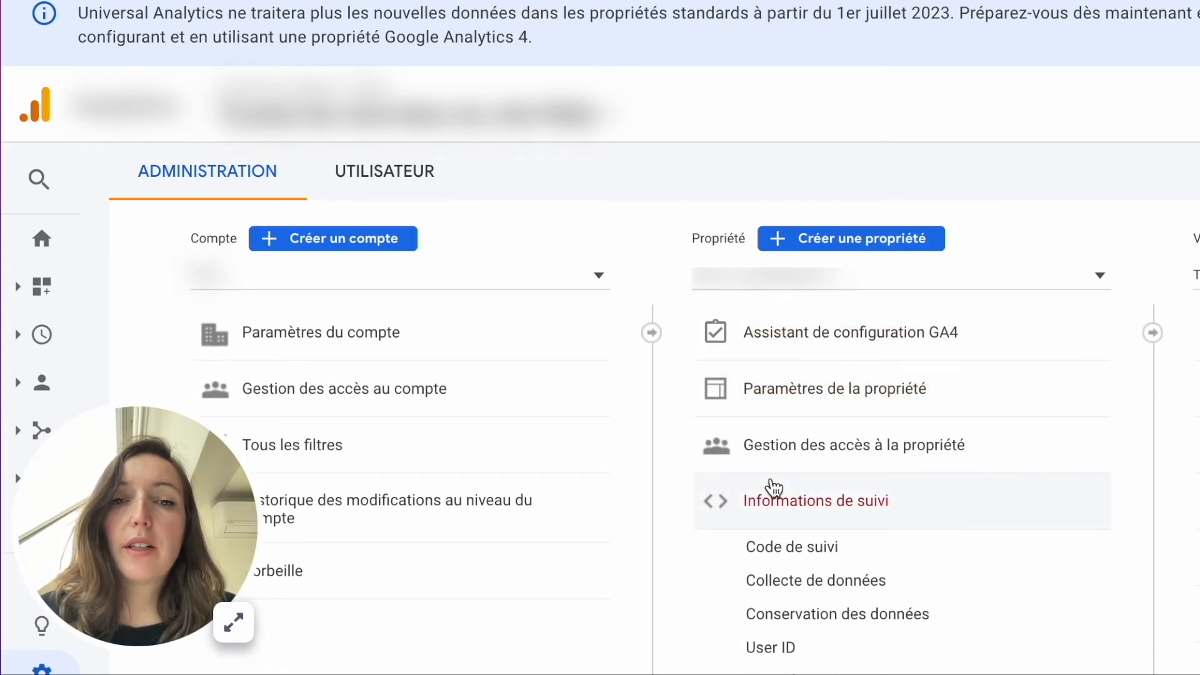
{"action": "left_click", "coordinate": [877, 504]}
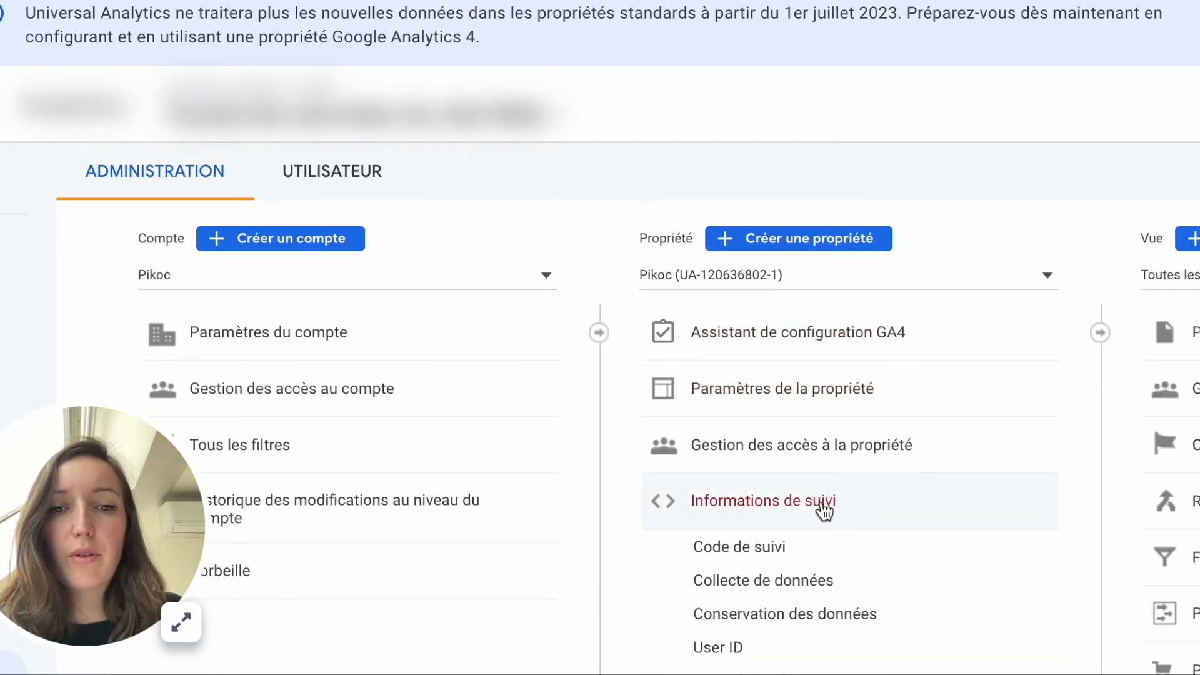
{"action": "left_click", "coordinate": [766, 555]}
{"action": "scroll", "coordinate": [910, 534], "scroll_direction": "down", "scroll_amount": 5}
{"action": "scroll", "coordinate": [909, 534], "scroll_direction": "down", "scroll_amount": 3}
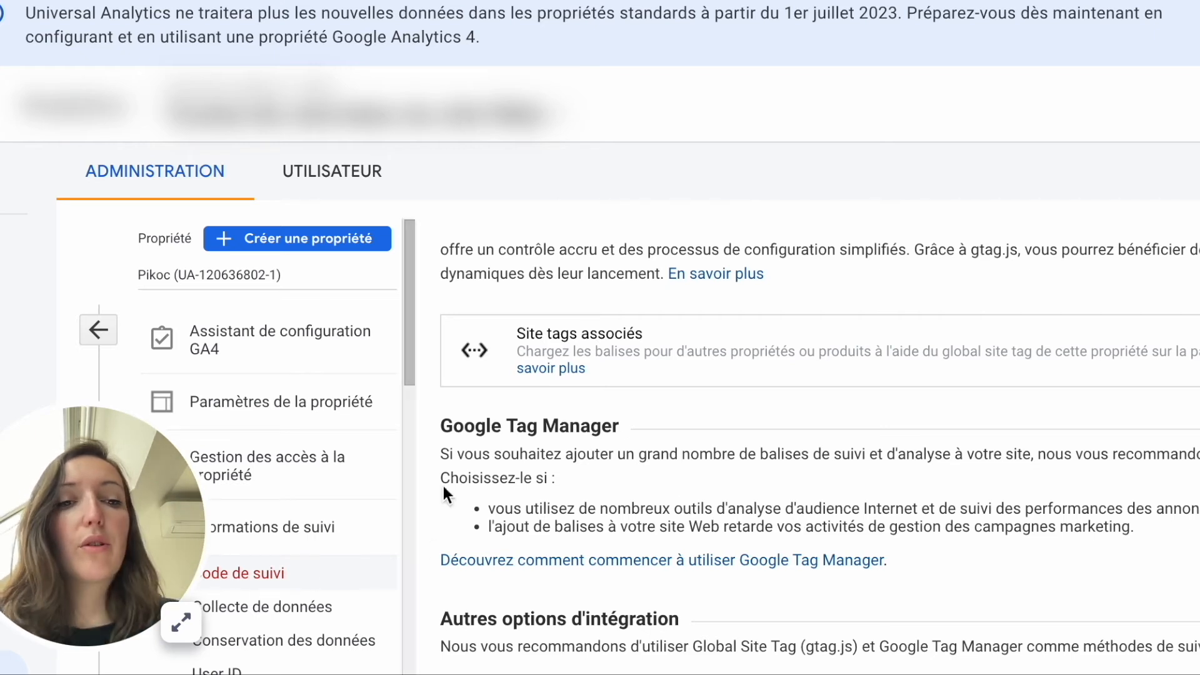
{"action": "scroll", "coordinate": [1132, 373], "scroll_direction": "down", "scroll_amount": 1}
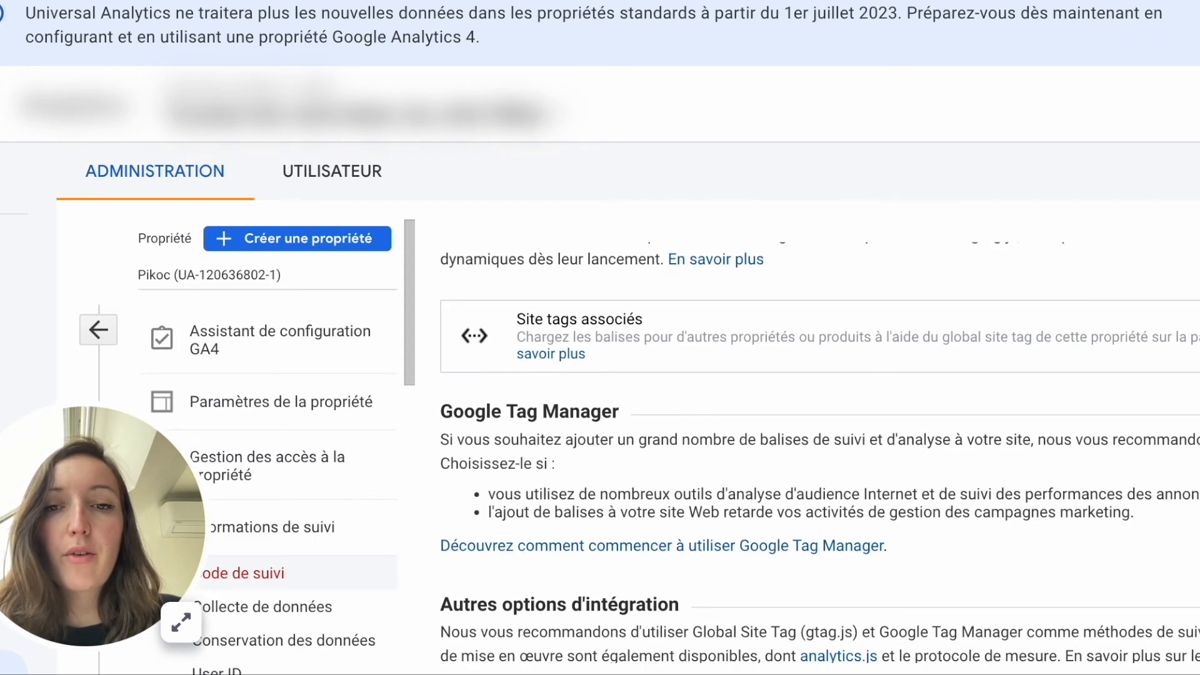
Switch to Google Tag Manager and set the new untitled tag's type to Google Analytics : Configuration GA4
{"action": "left_click", "coordinate": [479, 518]}
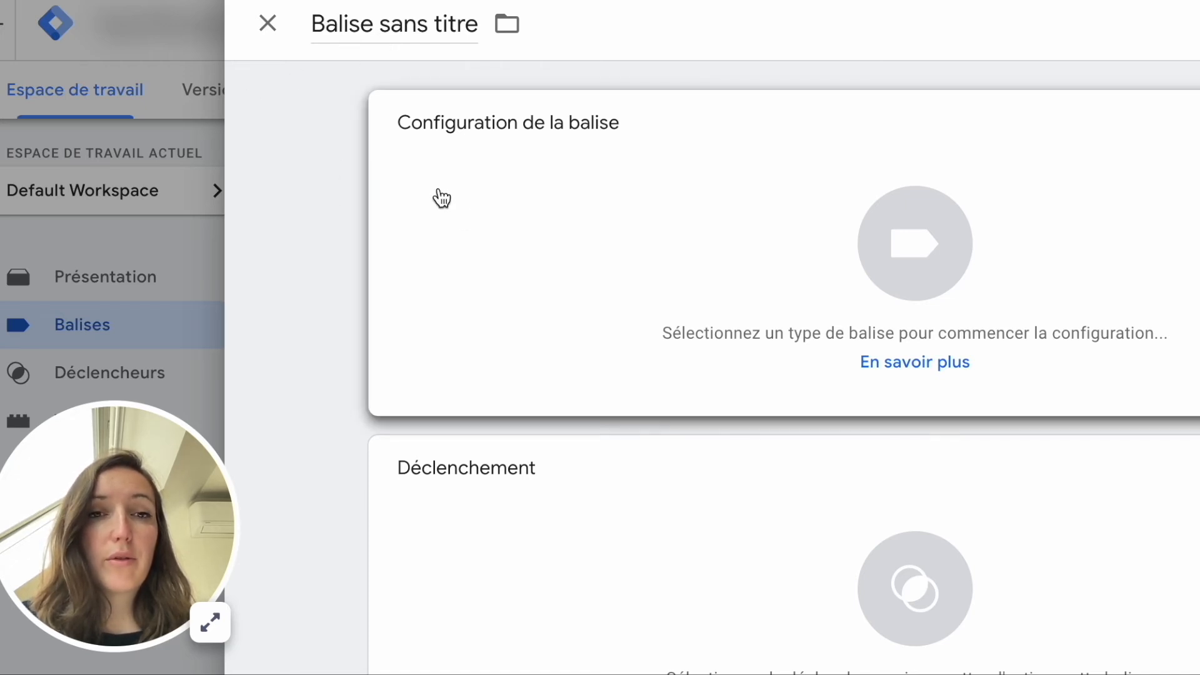
{"action": "left_click", "coordinate": [537, 165]}
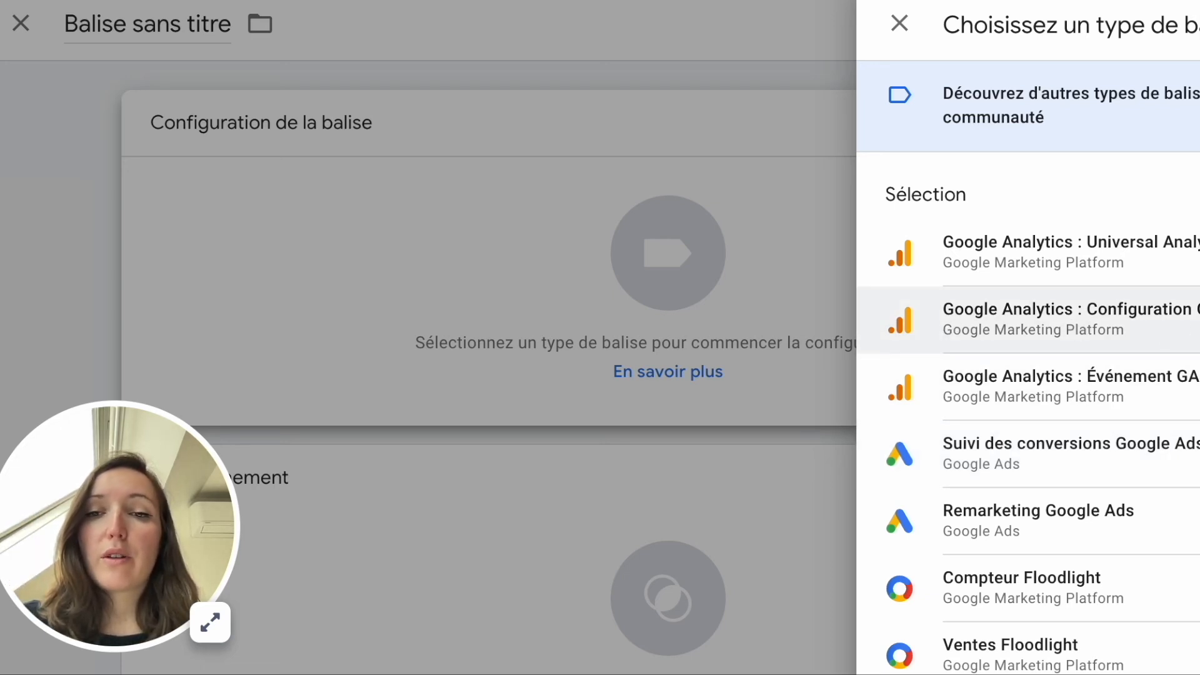
{"action": "left_click", "coordinate": [1187, 320]}
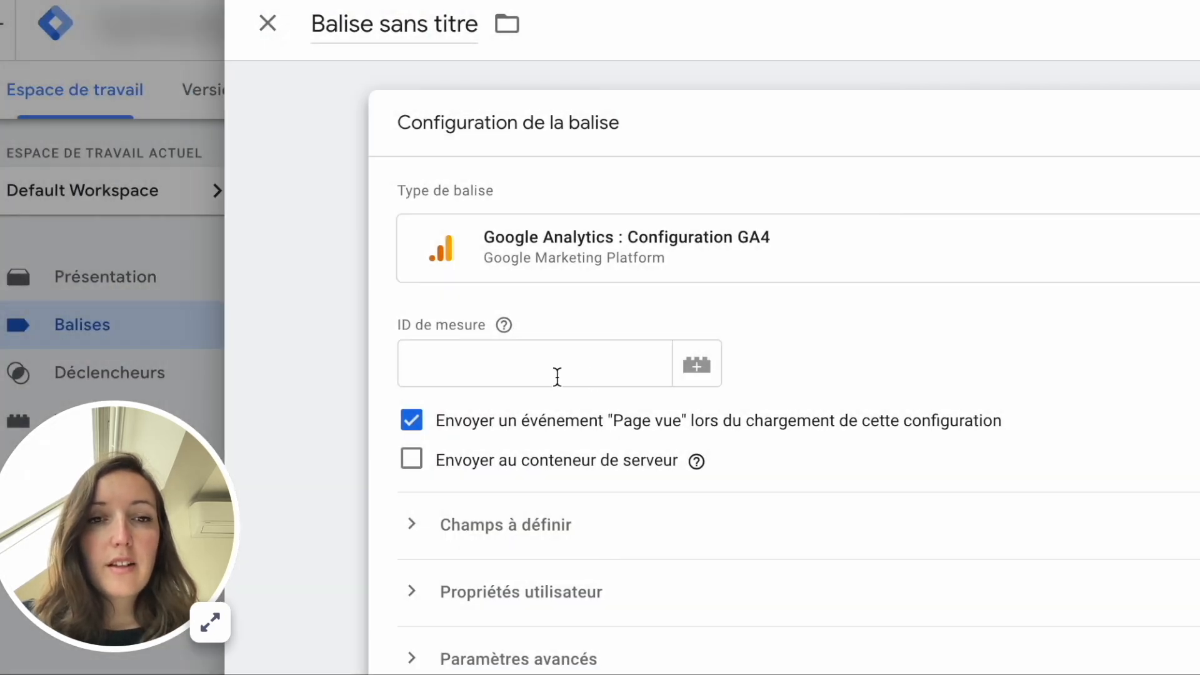
Open the measurement ID (ID de mesure) field of the GA4 configuration tag for editing
{"action": "left_click", "coordinate": [557, 375]}
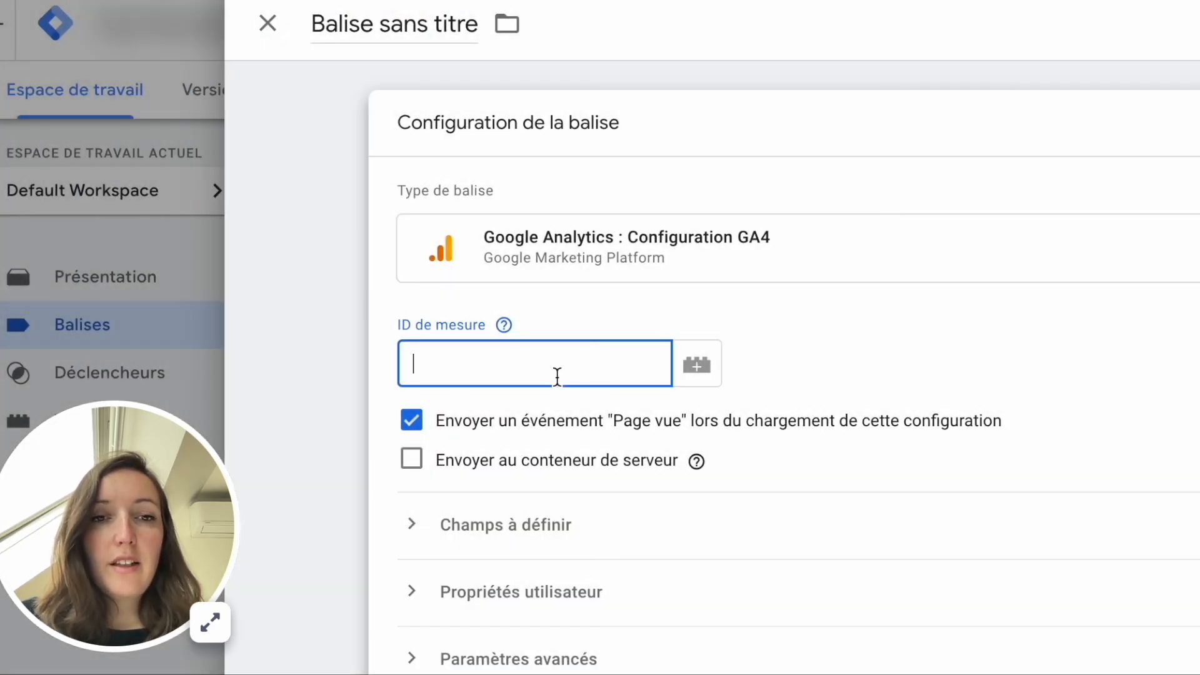
{"action": "left_click", "coordinate": [575, 302]}
{"action": "left_click", "coordinate": [468, 377]}
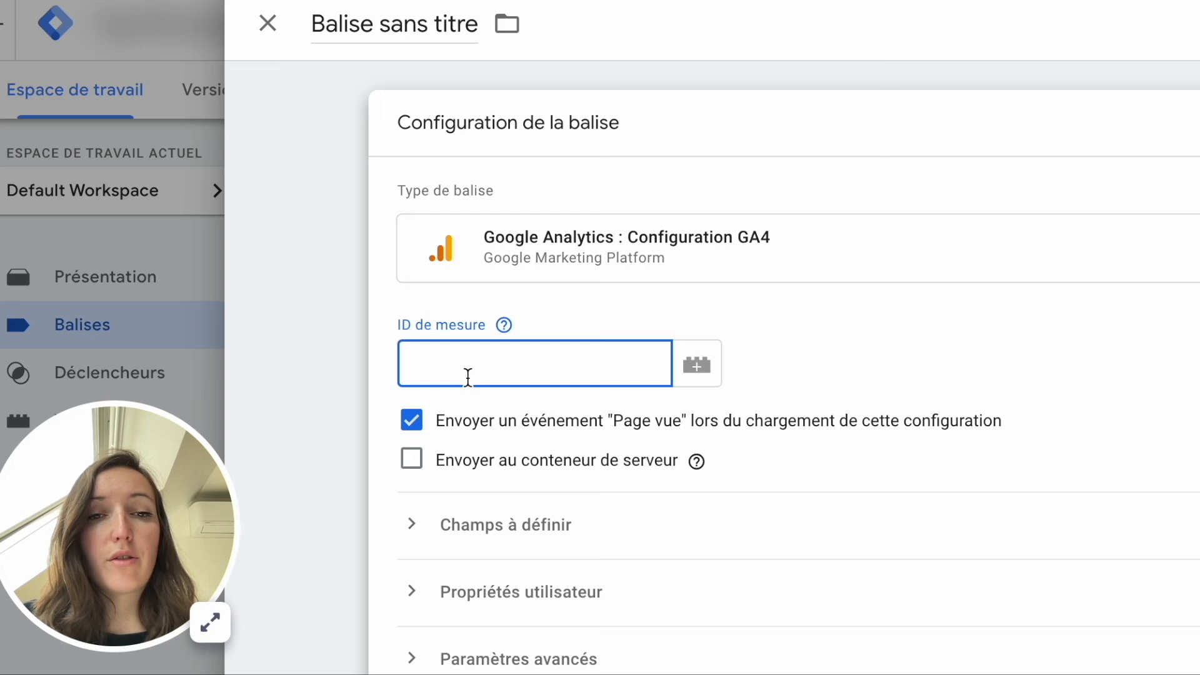
{"action": "left_click", "coordinate": [695, 464]}
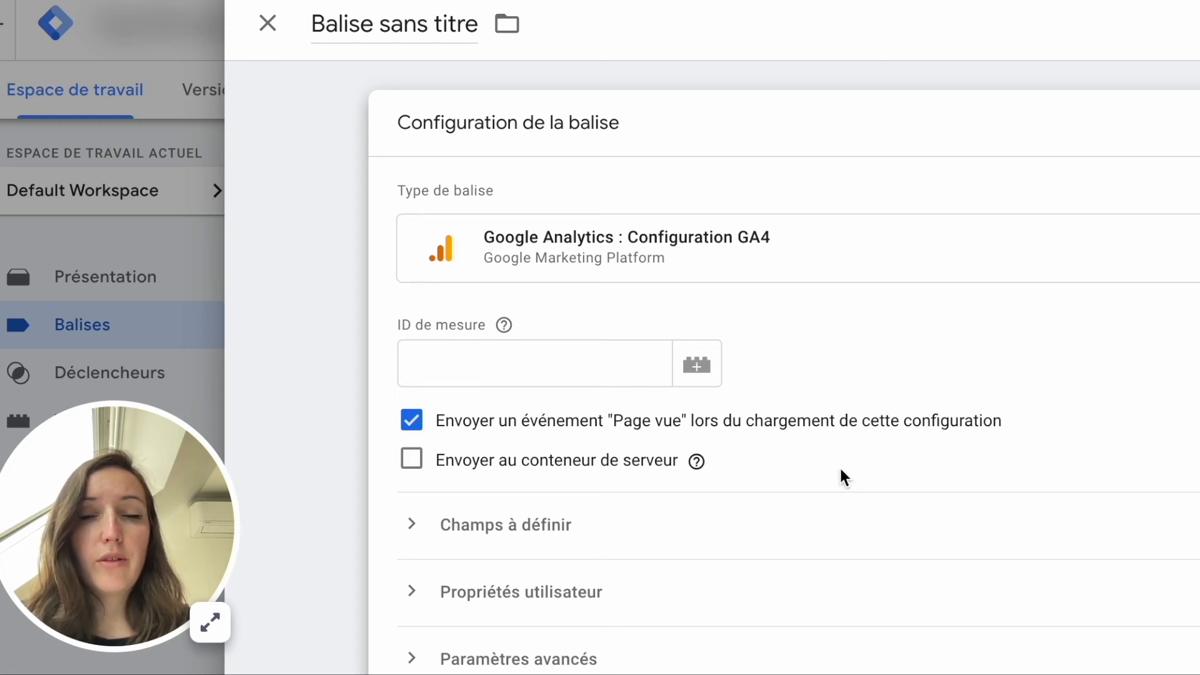
{"action": "left_click", "coordinate": [564, 382]}
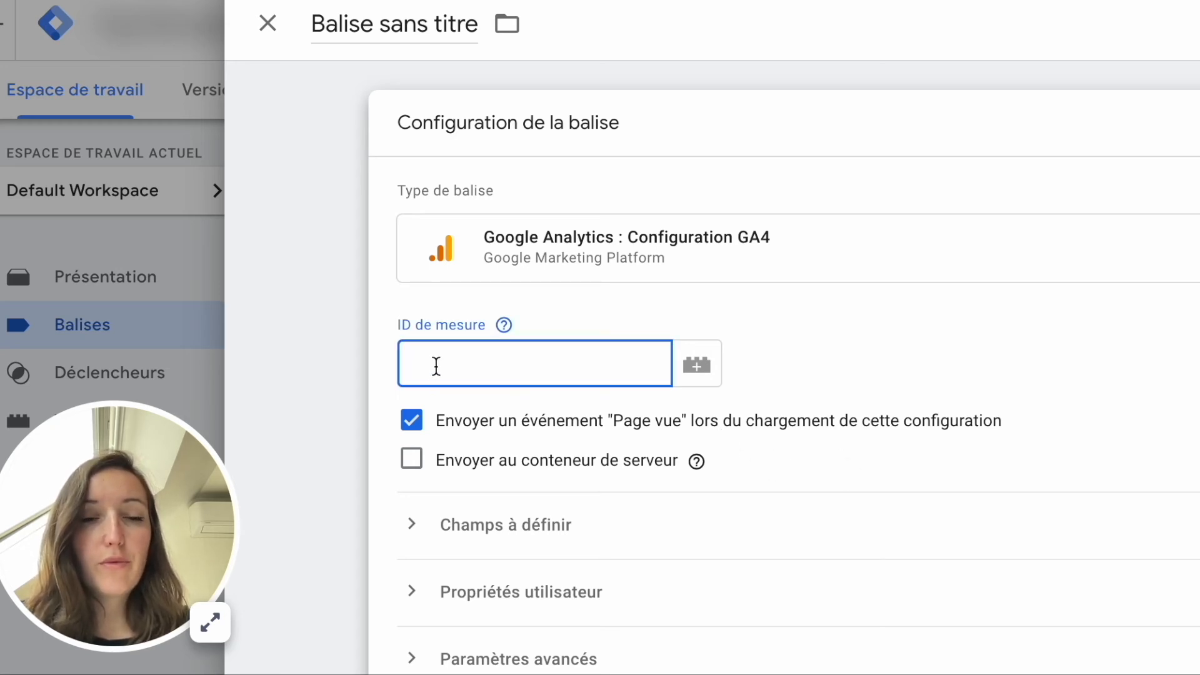
Assign the All Pages page-view trigger to the GA4 configuration tag
{"action": "scroll", "coordinate": [574, 395], "scroll_direction": "down", "scroll_amount": 4}
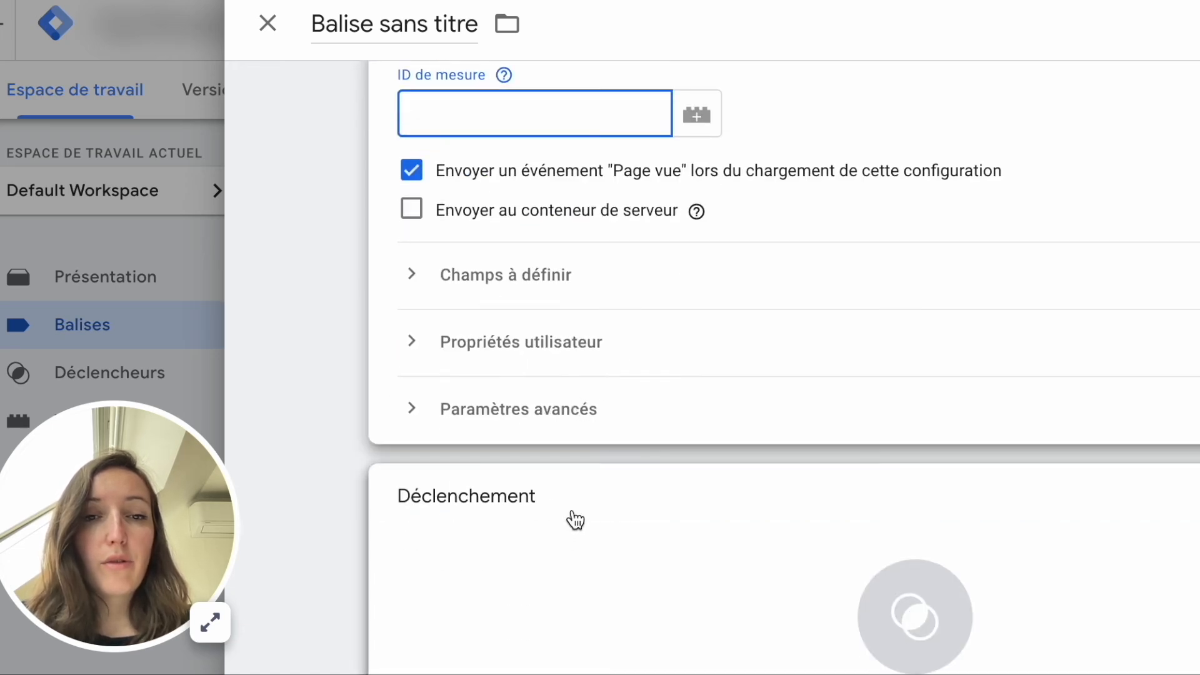
{"action": "scroll", "coordinate": [500, 550], "scroll_direction": "down", "scroll_amount": 1}
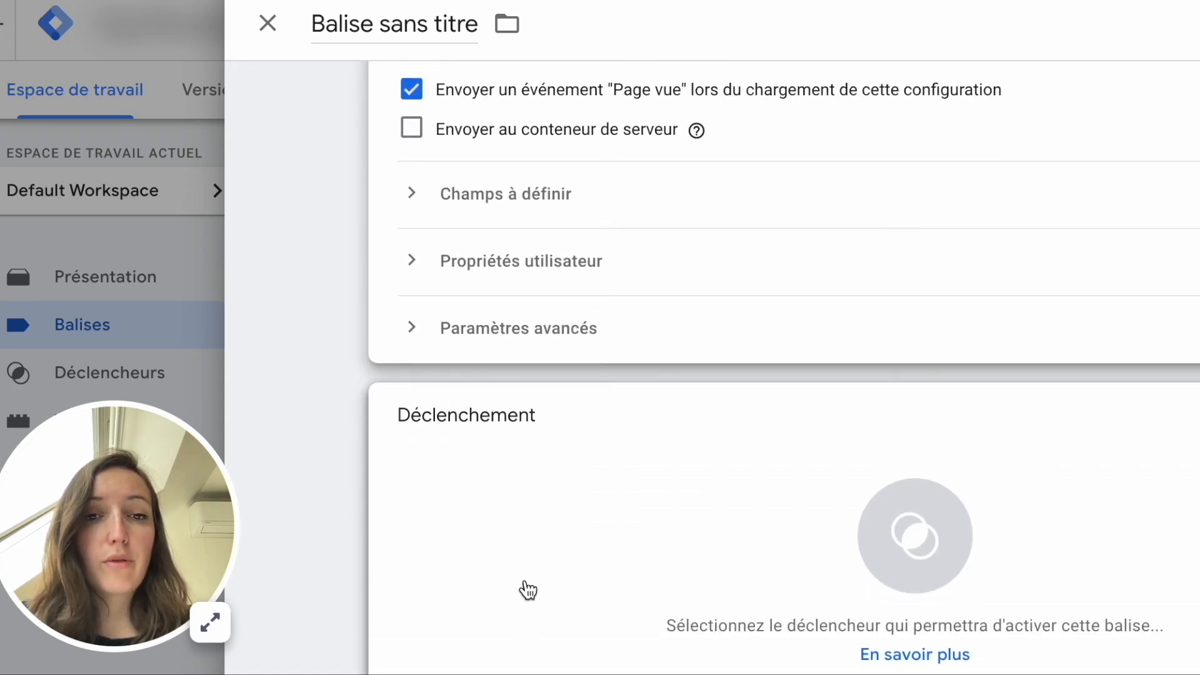
{"action": "left_click", "coordinate": [495, 430]}
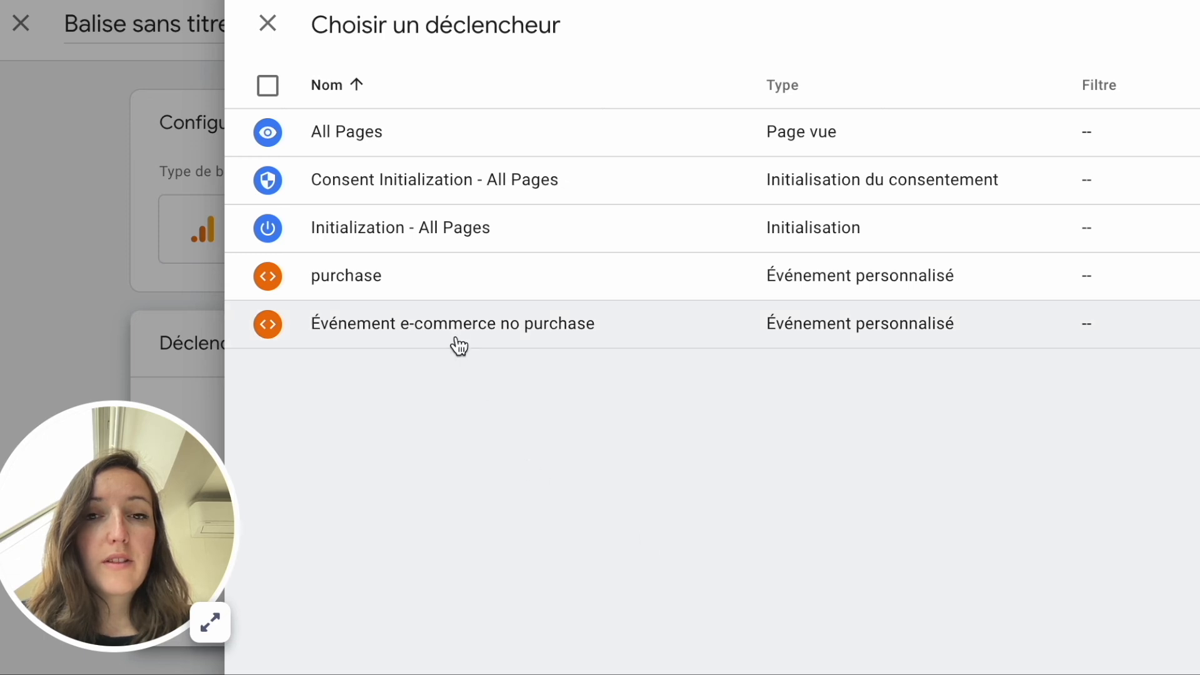
{"action": "left_click", "coordinate": [370, 142]}
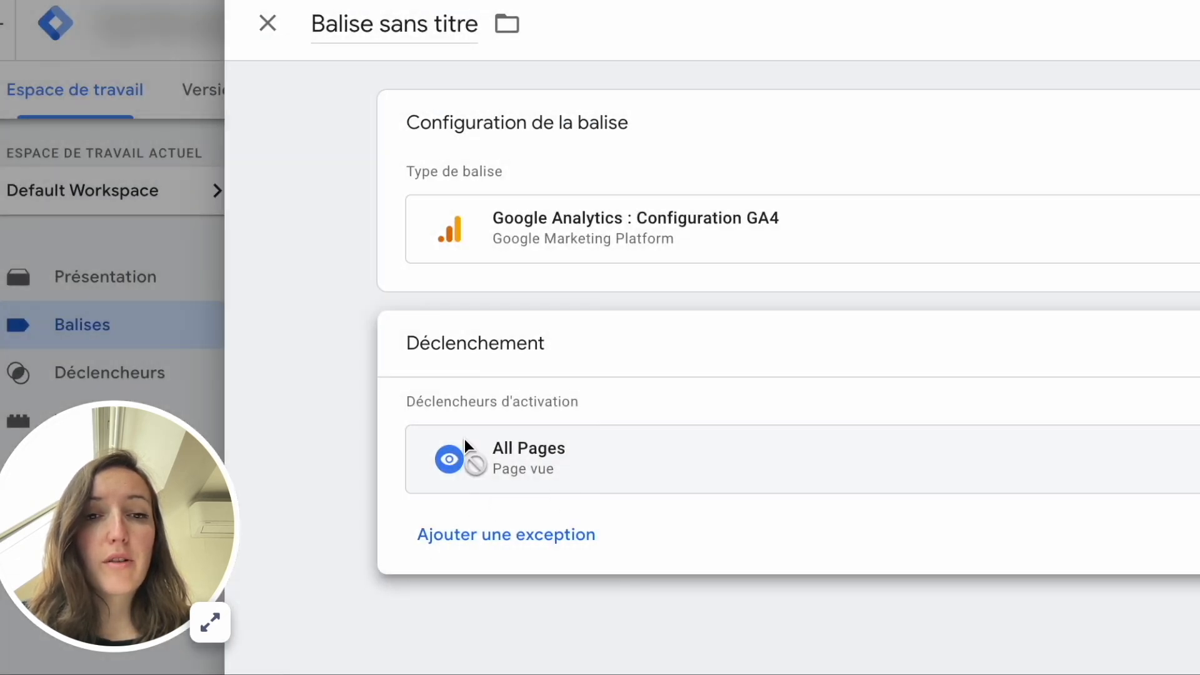